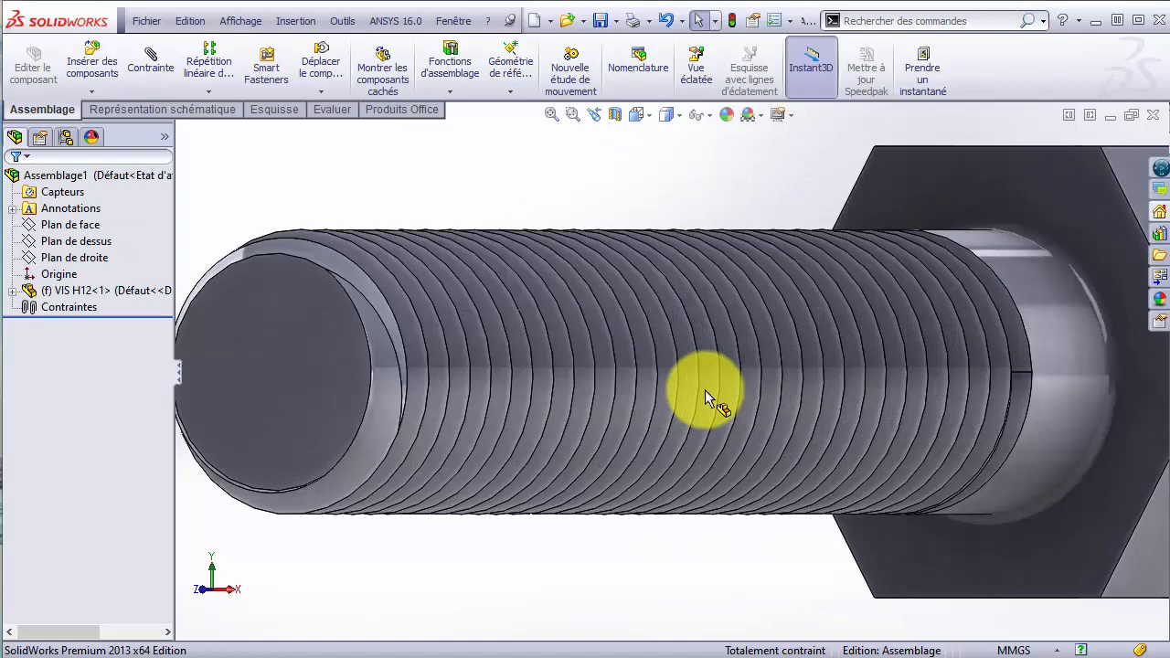
Insert the ECROU M12 nut into the assembly and place it beside the free end of the screw
key(Down)
key(Down)
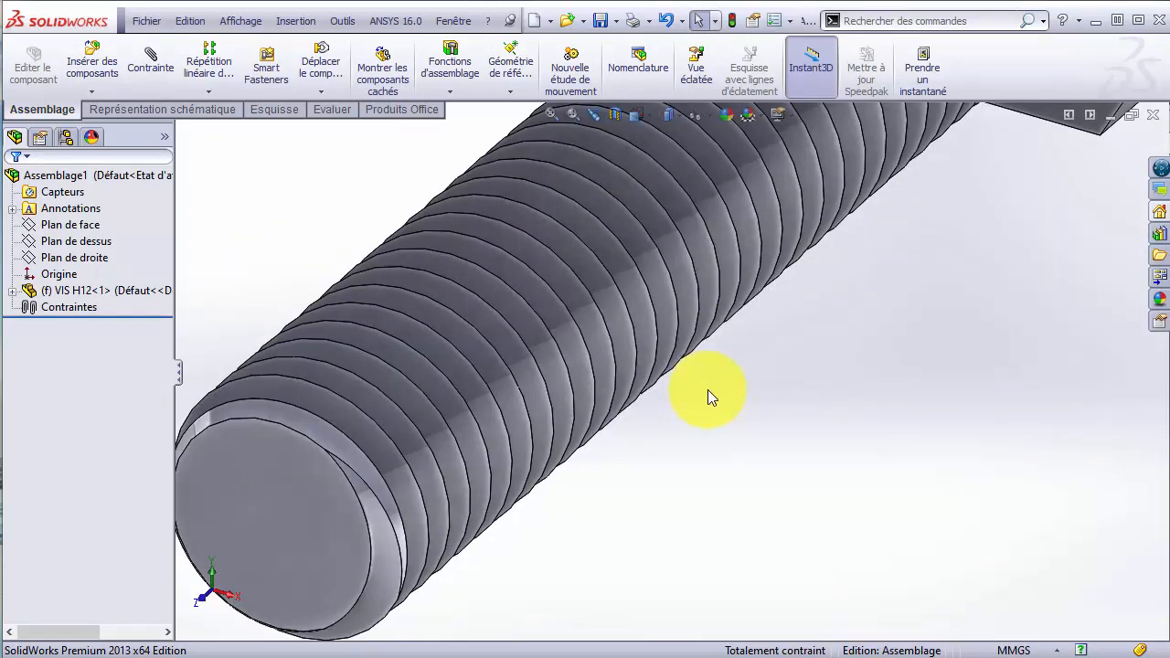
key(f)
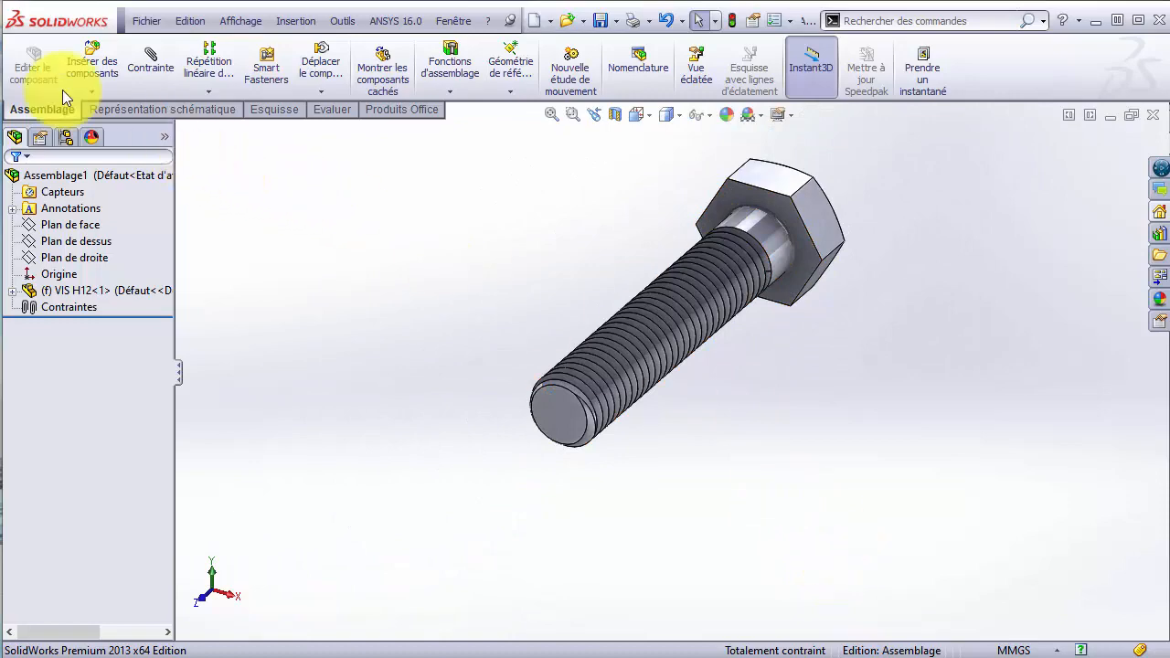
click(84, 58)
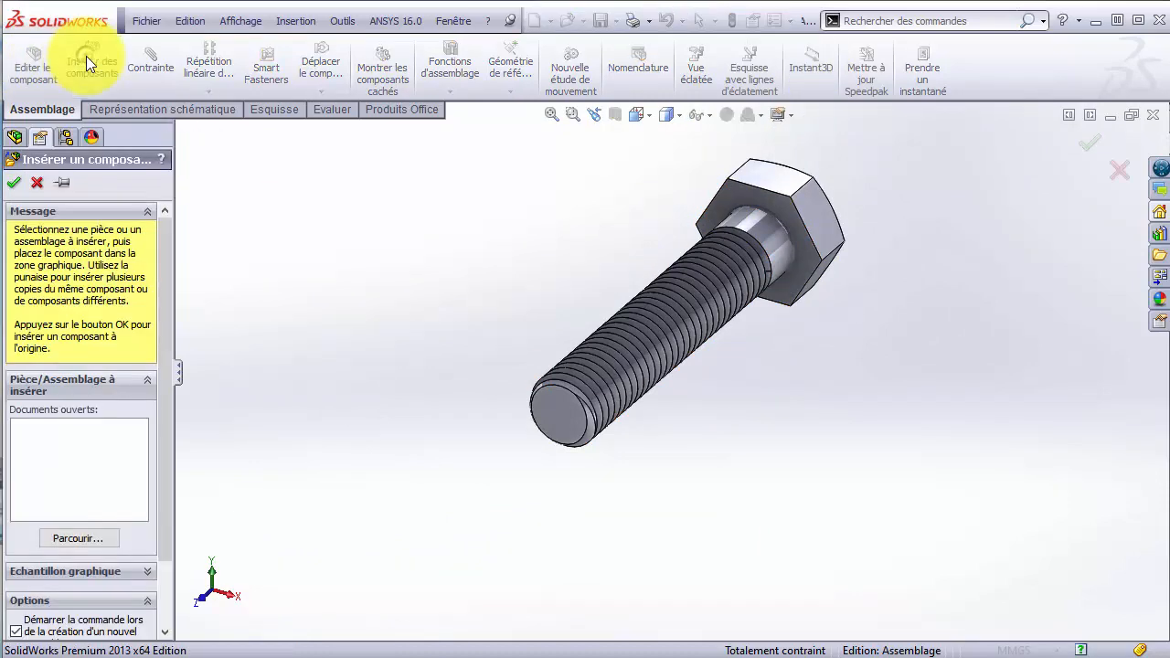
click(72, 537)
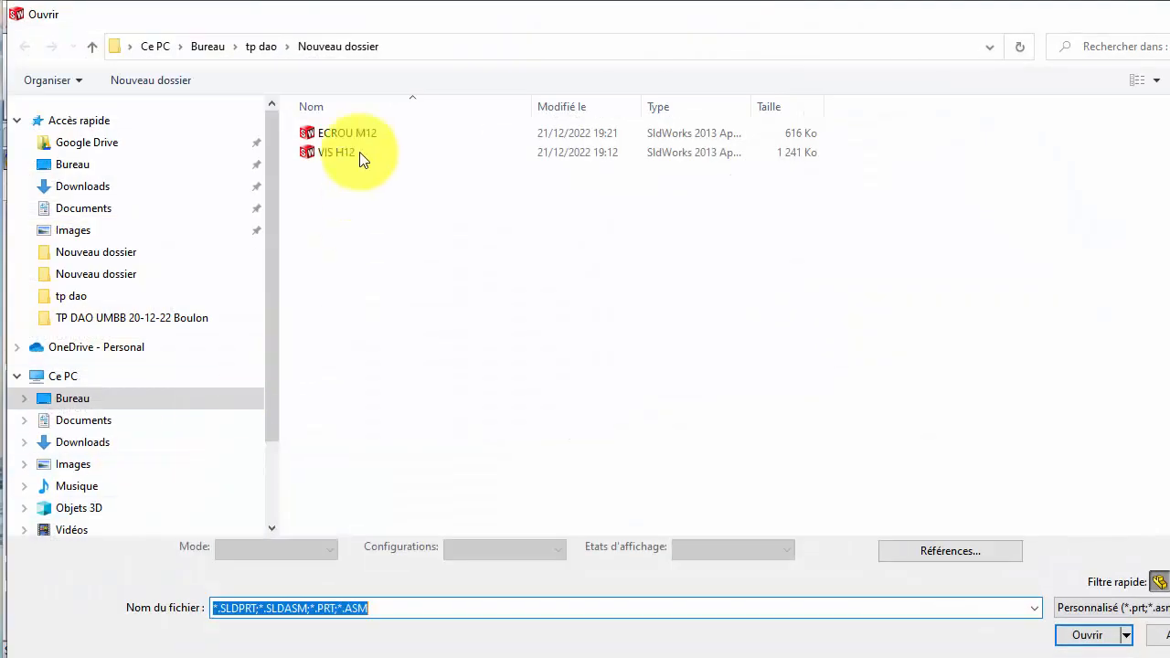
click(353, 133)
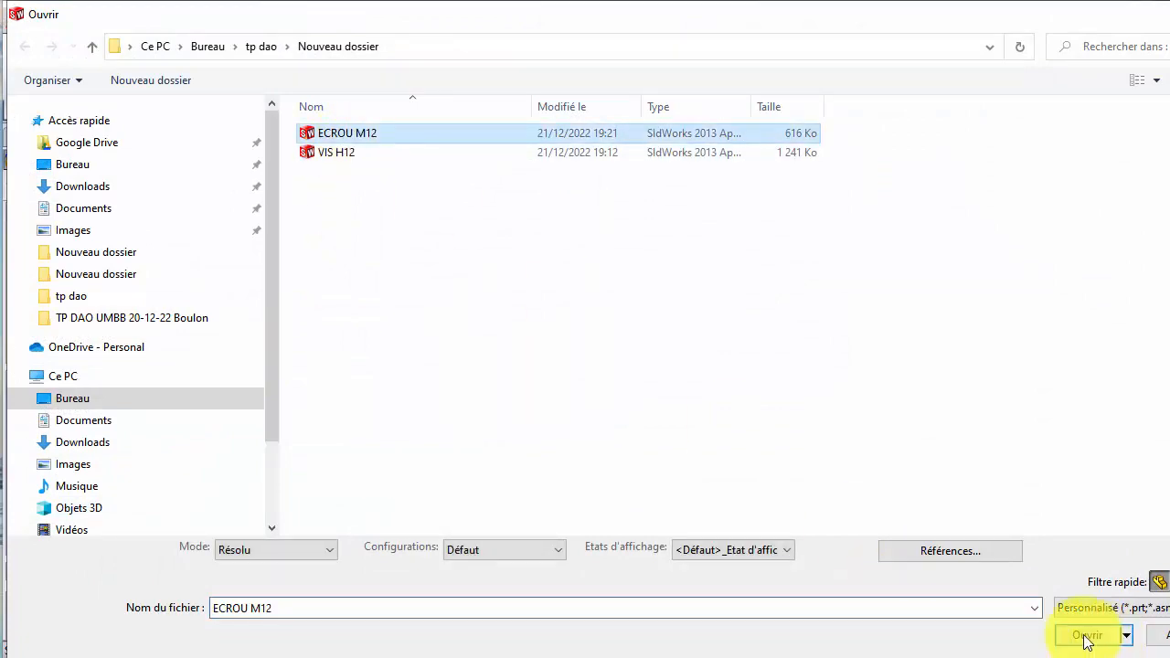
click(1086, 634)
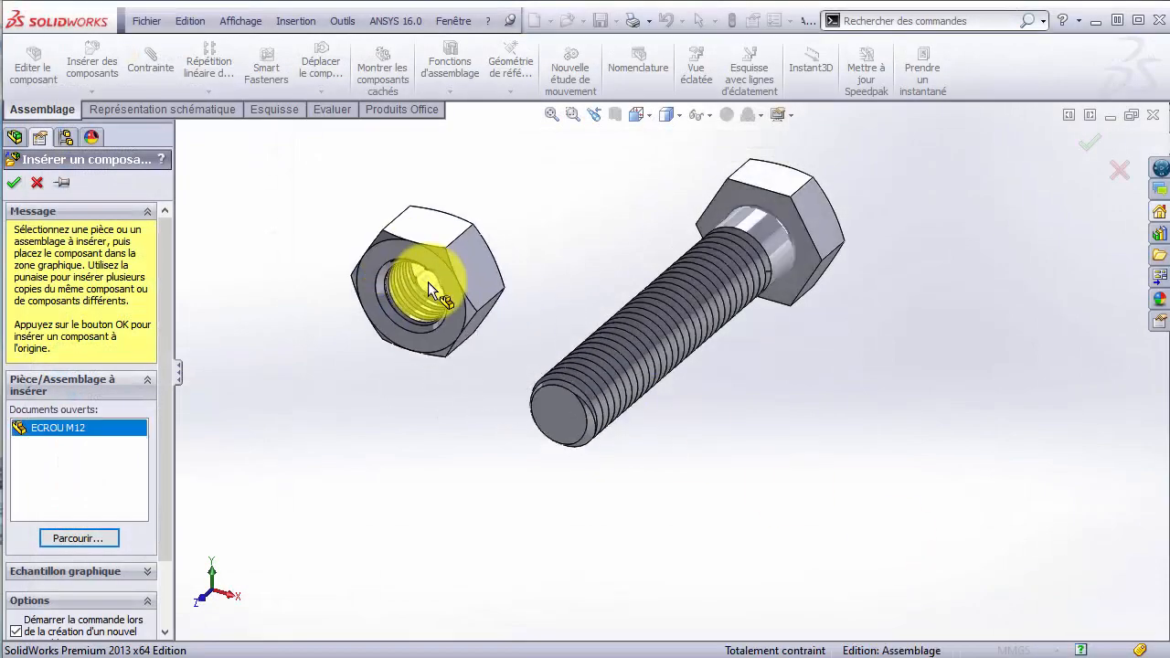
click(428, 281)
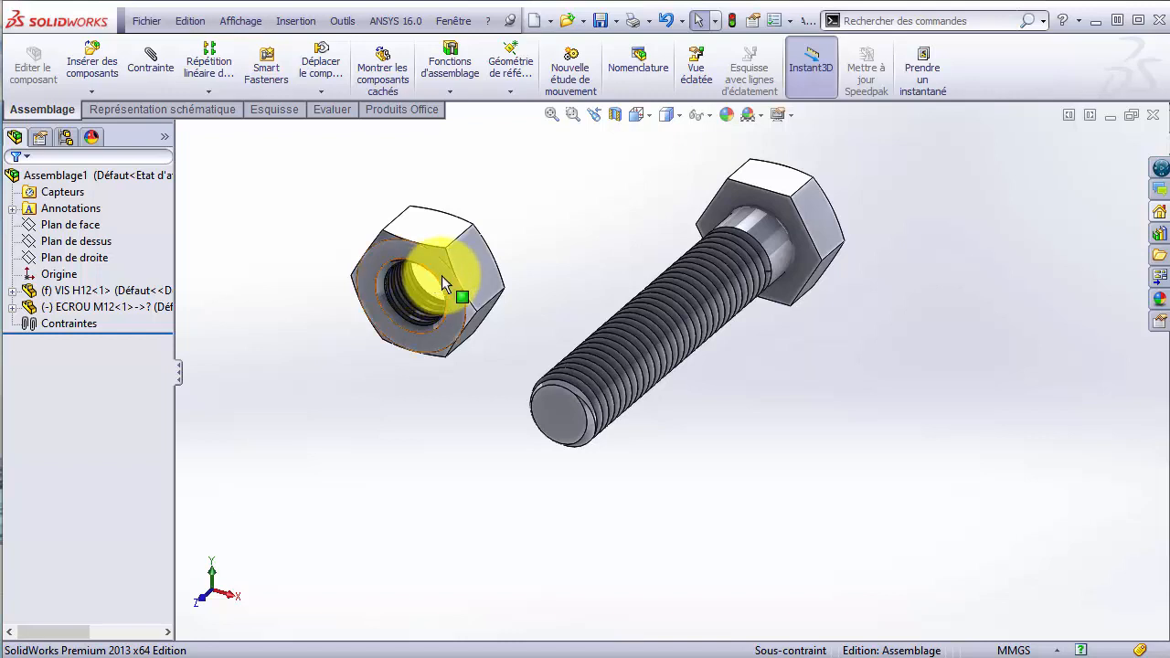
Add a coaxial mate between the nut's hole edge and the circular edge under the screw head, and slide the nut along the thread
click(150, 56)
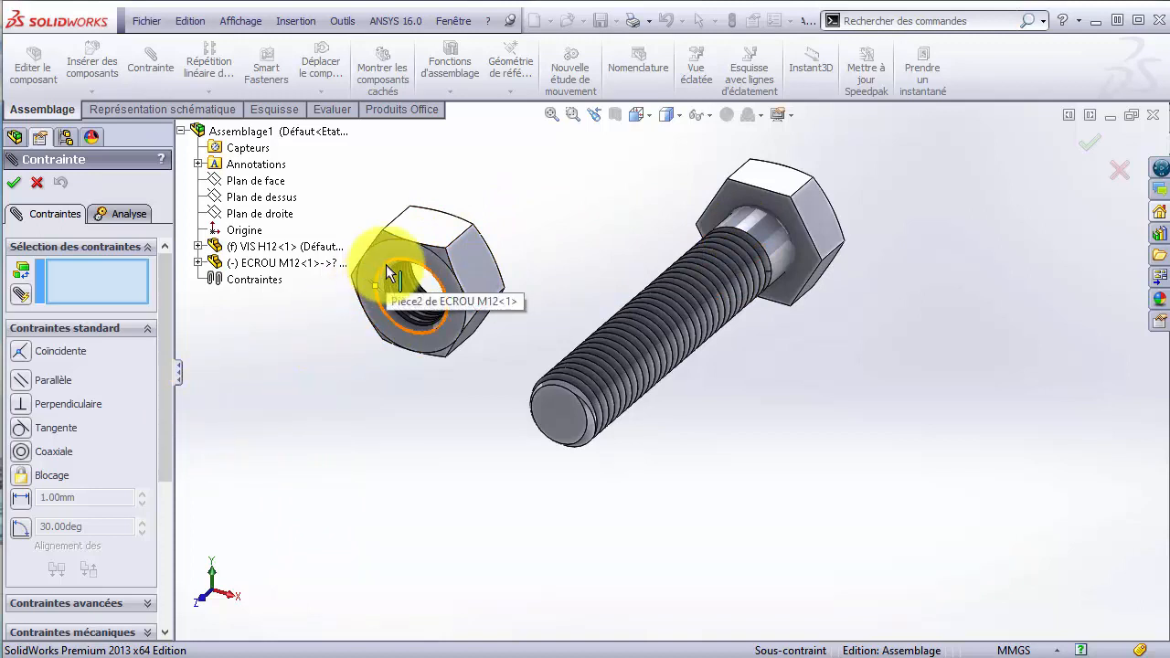
click(389, 273)
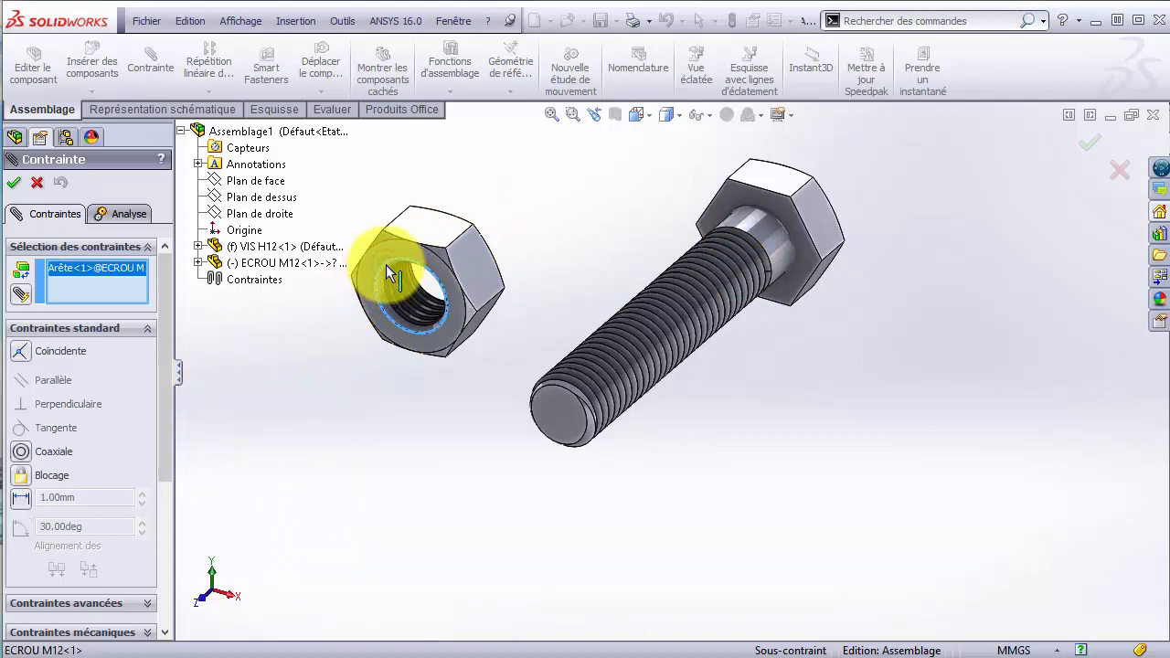
click(780, 226)
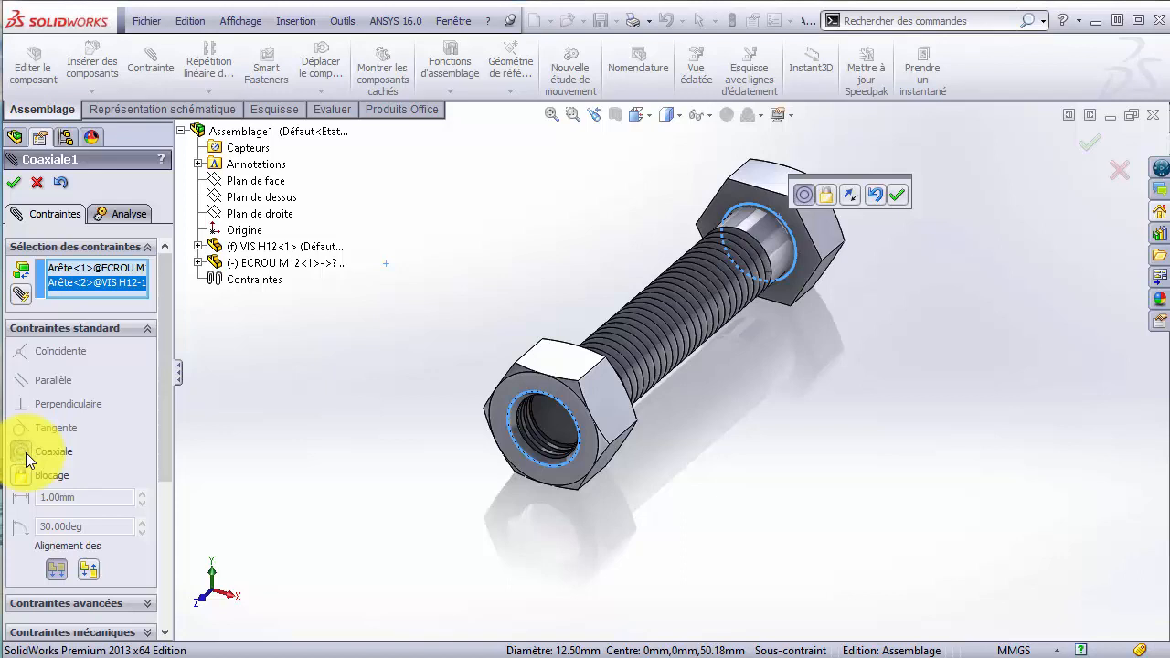
click(901, 196)
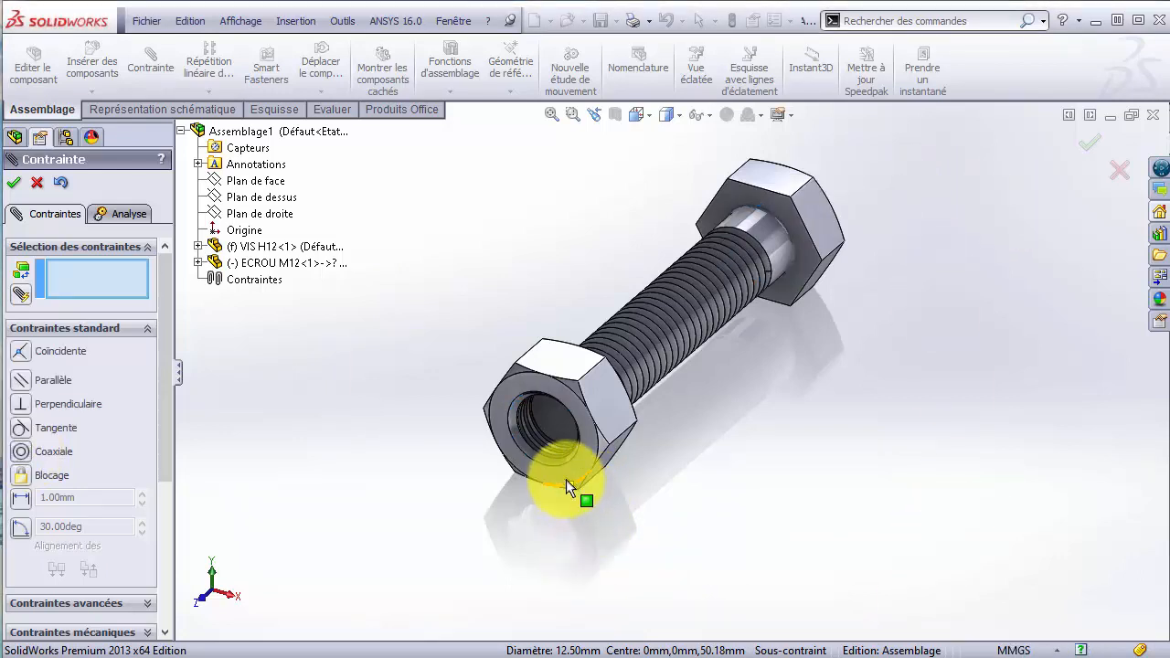
drag(576, 470, 769, 539)
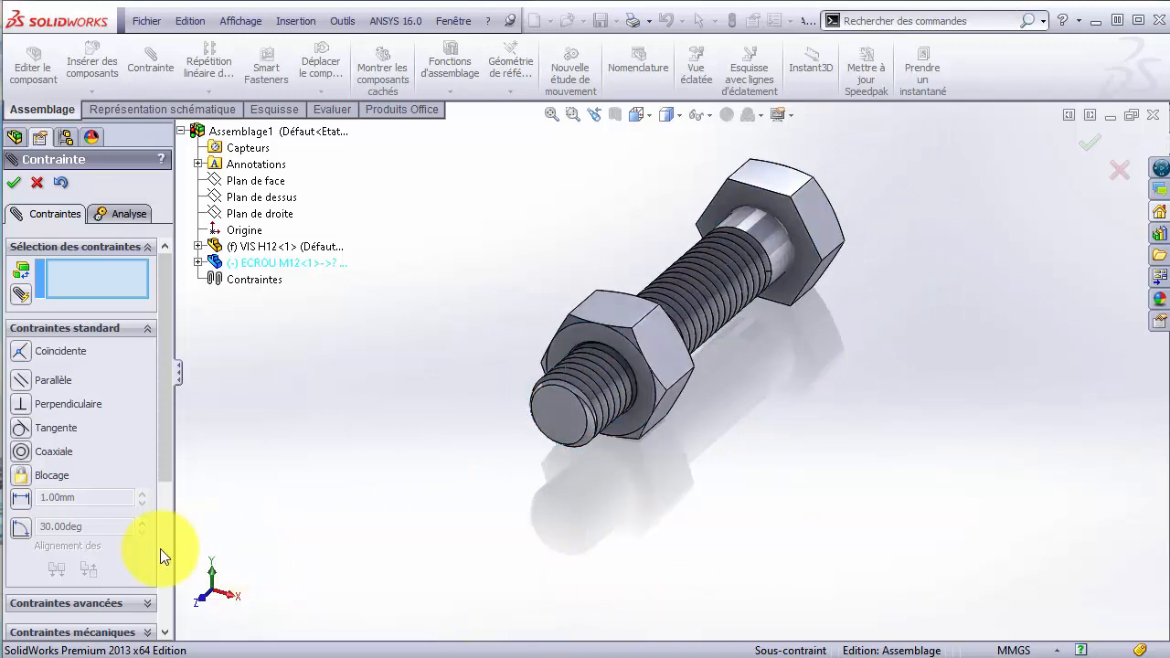
Start an advanced limit distance mate between the screw's end face and the nut's front face
drag(161, 463, 170, 534)
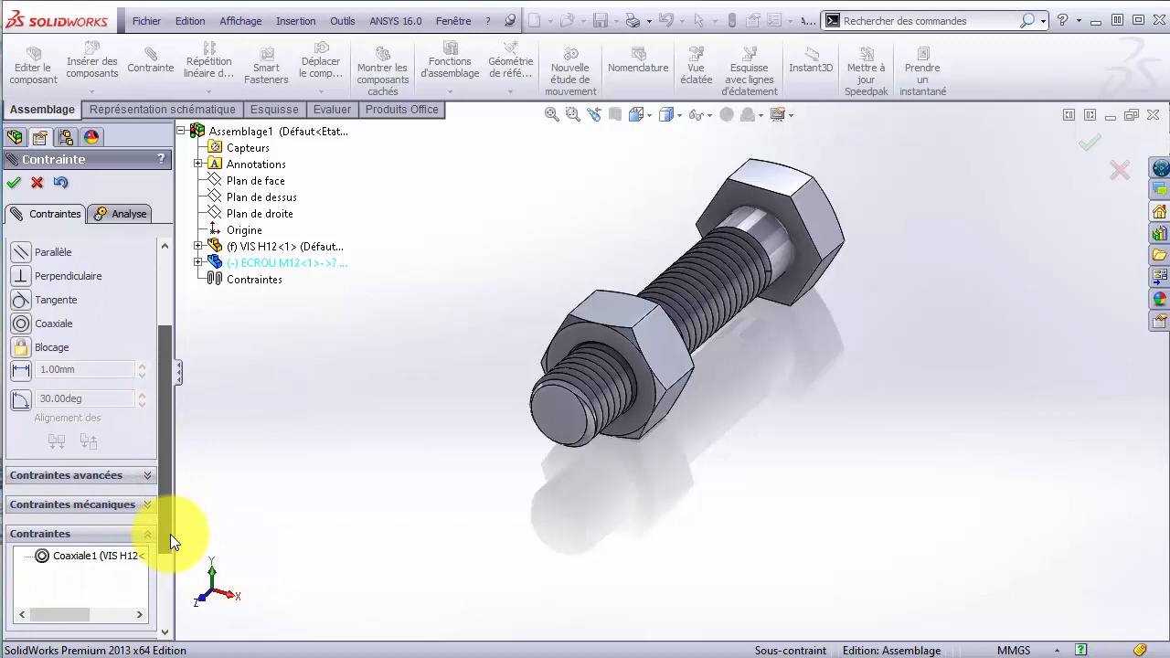
click(146, 477)
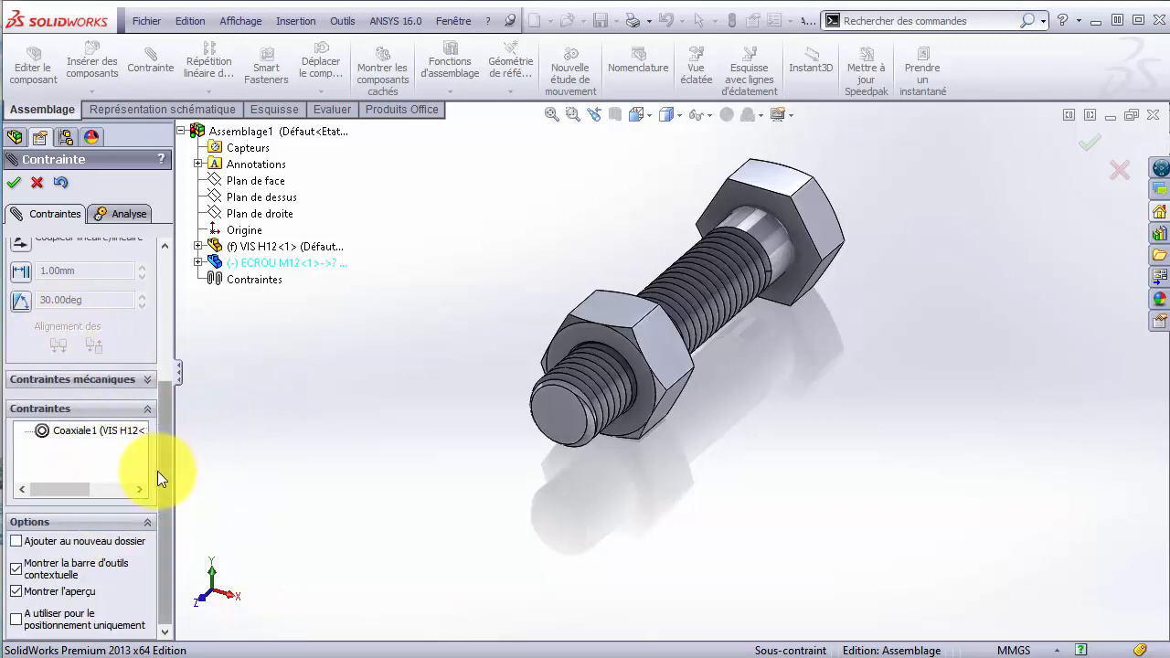
drag(158, 470, 170, 429)
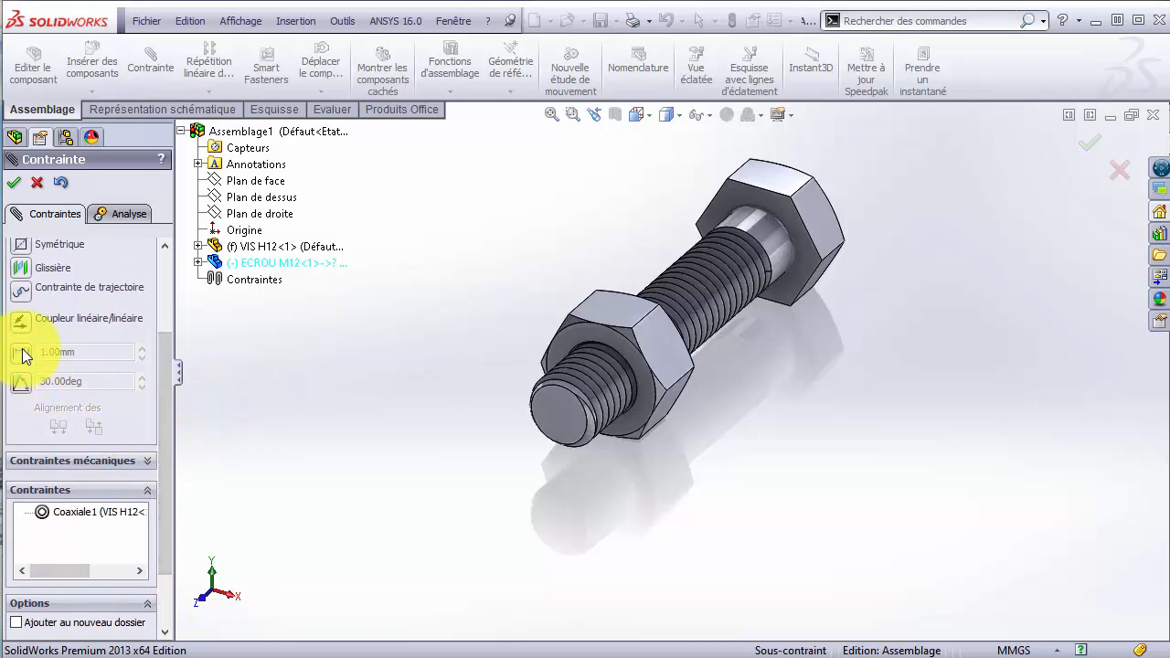
click(22, 354)
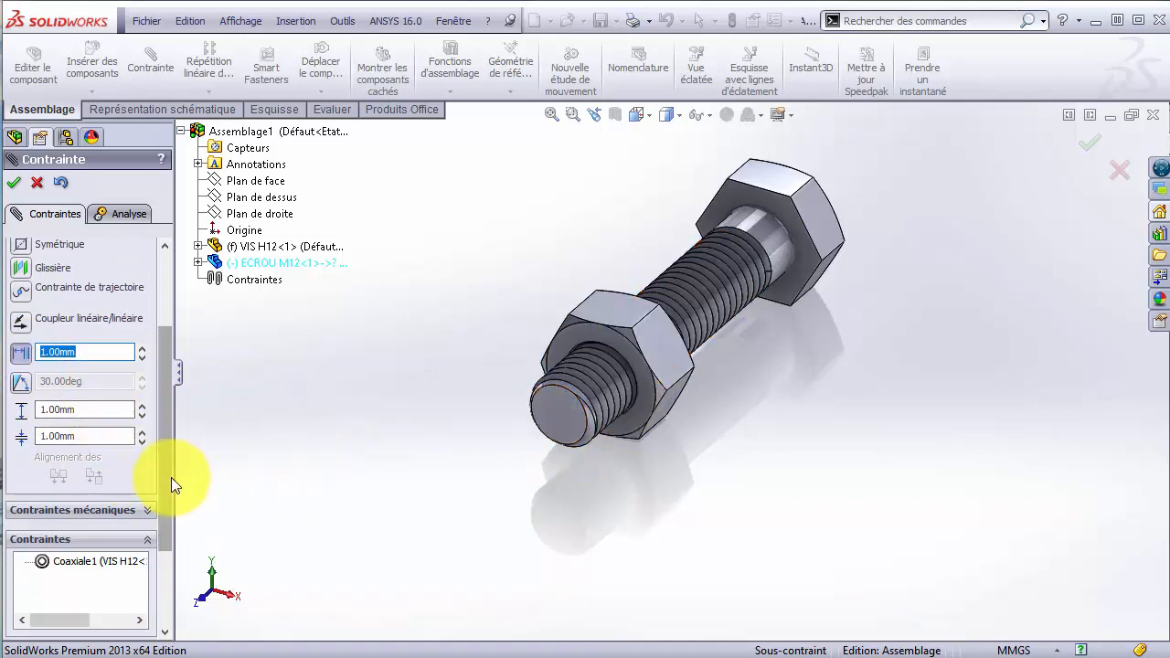
scroll(171, 477, up, 3)
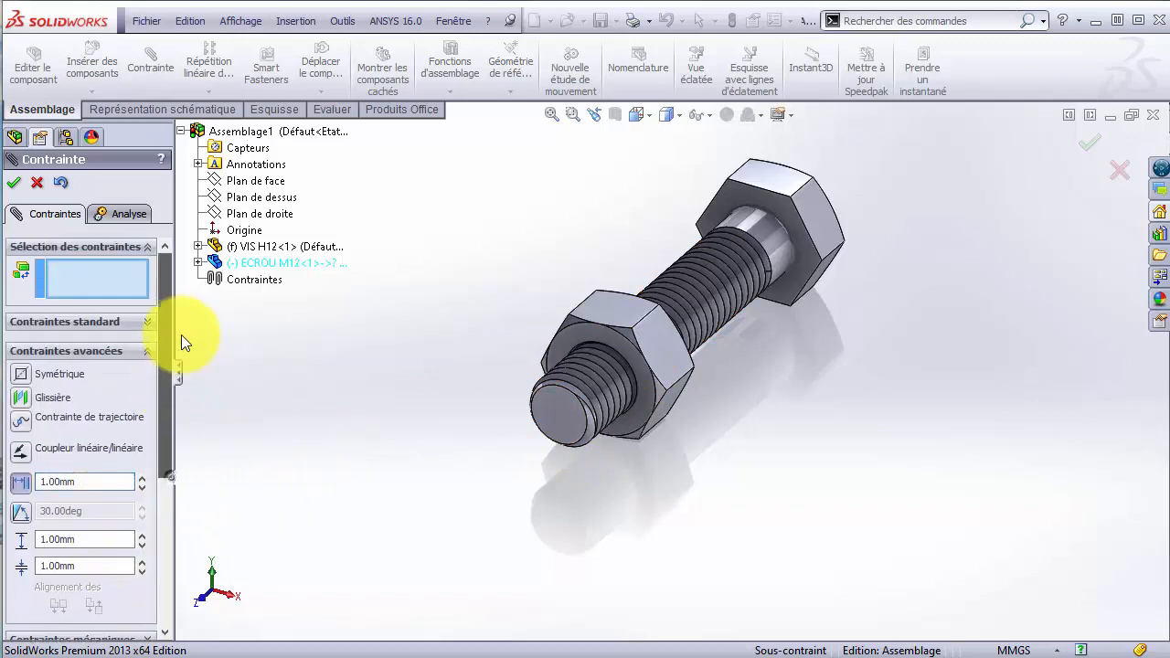
click(556, 412)
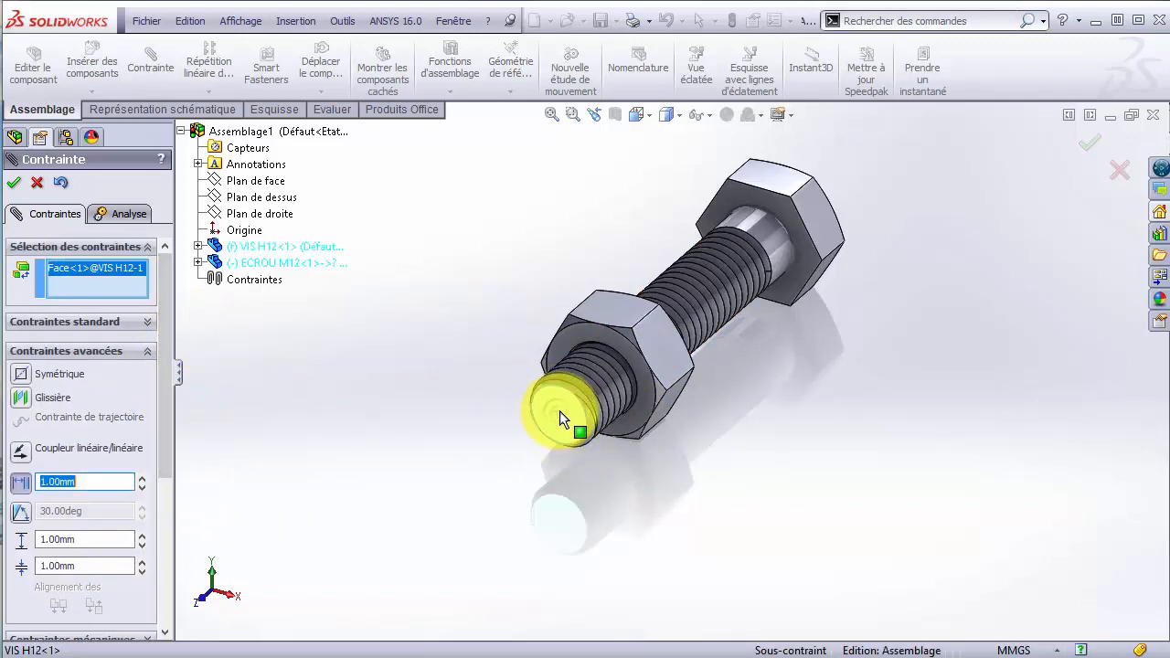
click(617, 343)
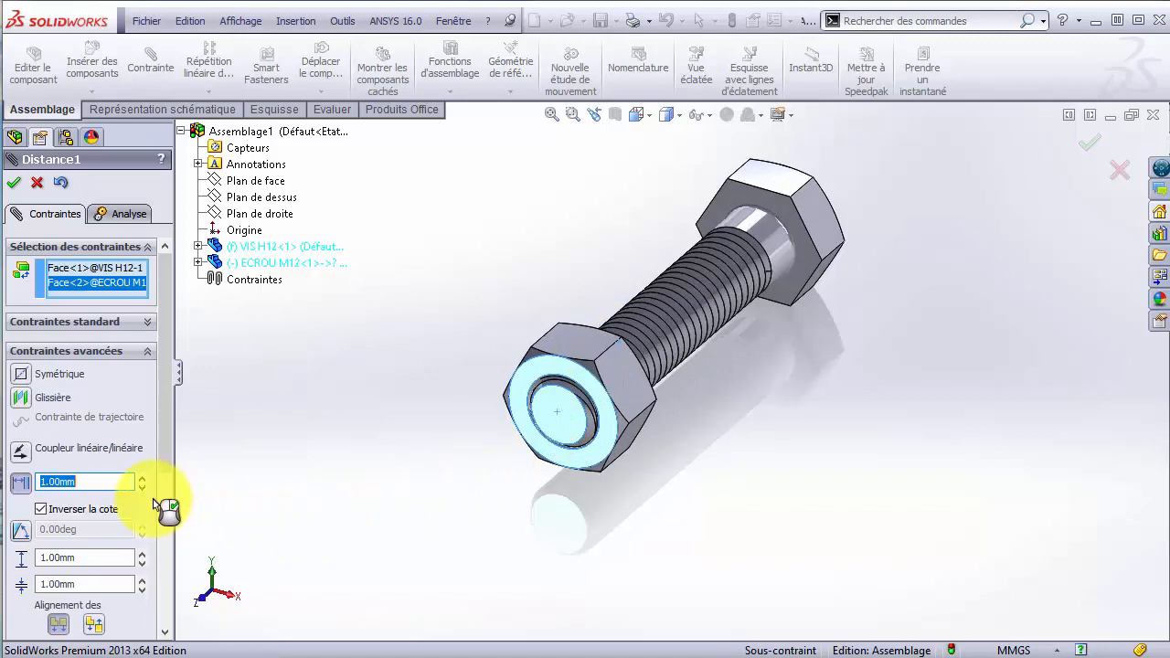
Set the distance limits to a minimum of 0 mm and a maximum of 52.5 mm, and apply the mate
drag(168, 461, 170, 509)
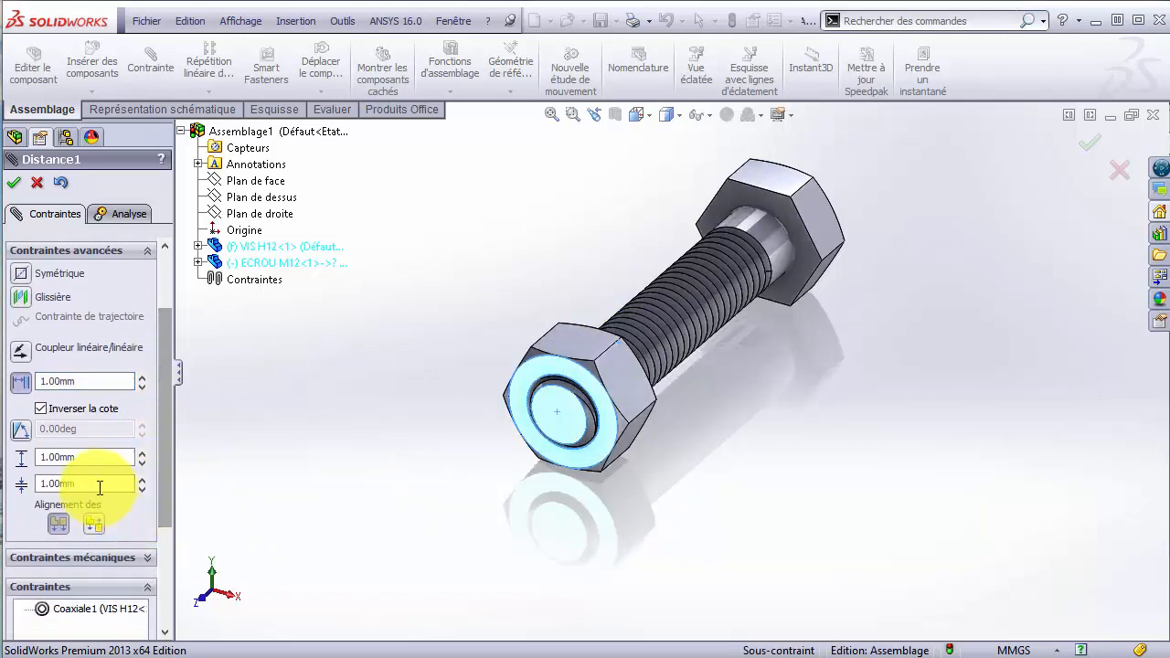
drag(91, 485, 36, 486)
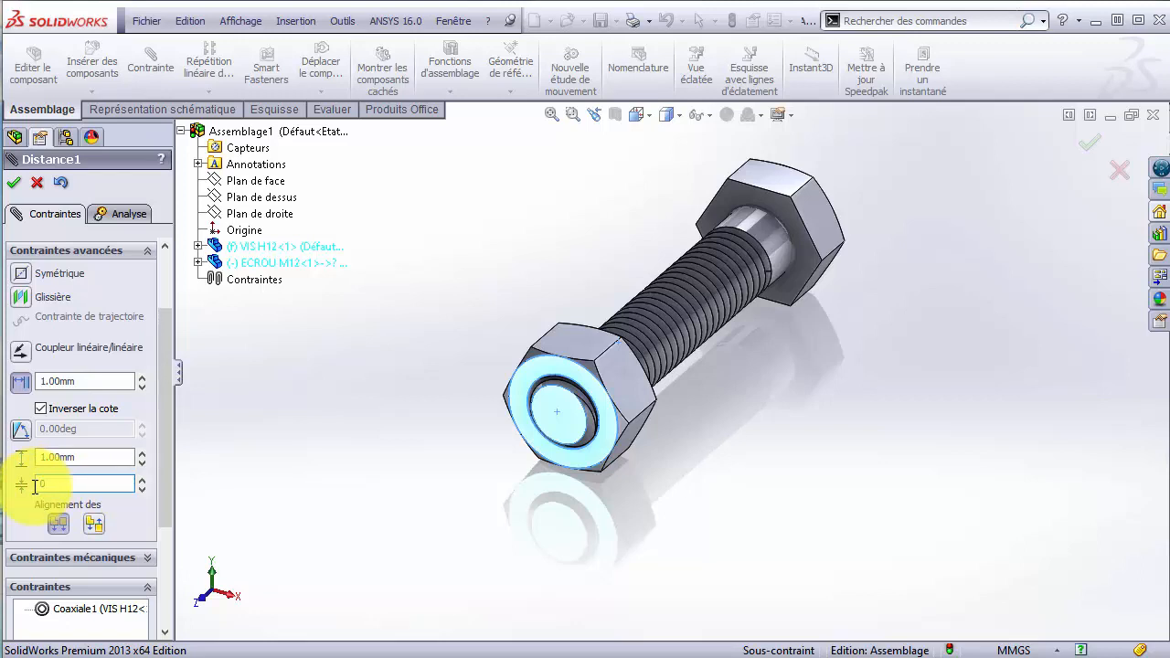
click(97, 458)
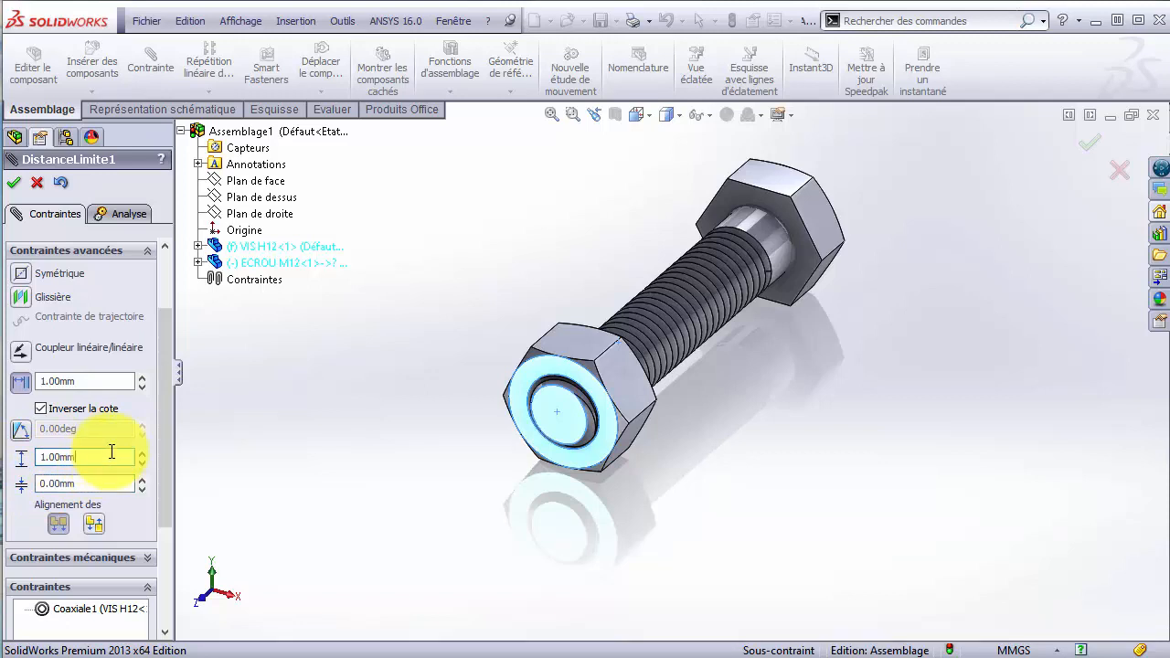
double_click(95, 457)
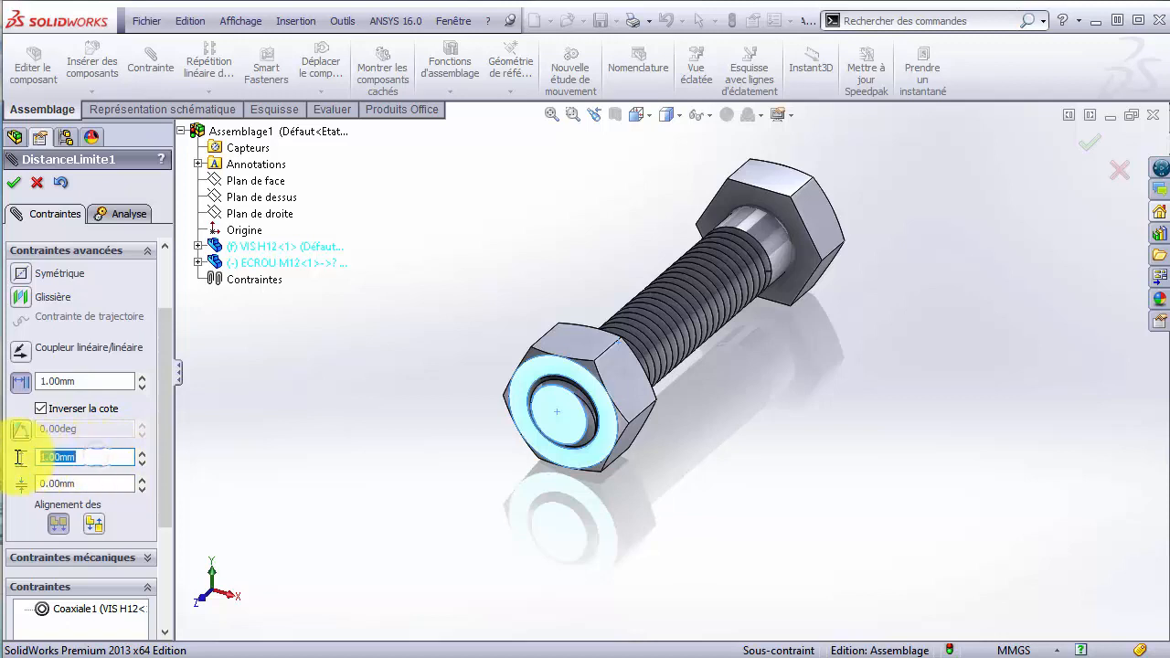
text(52.5)
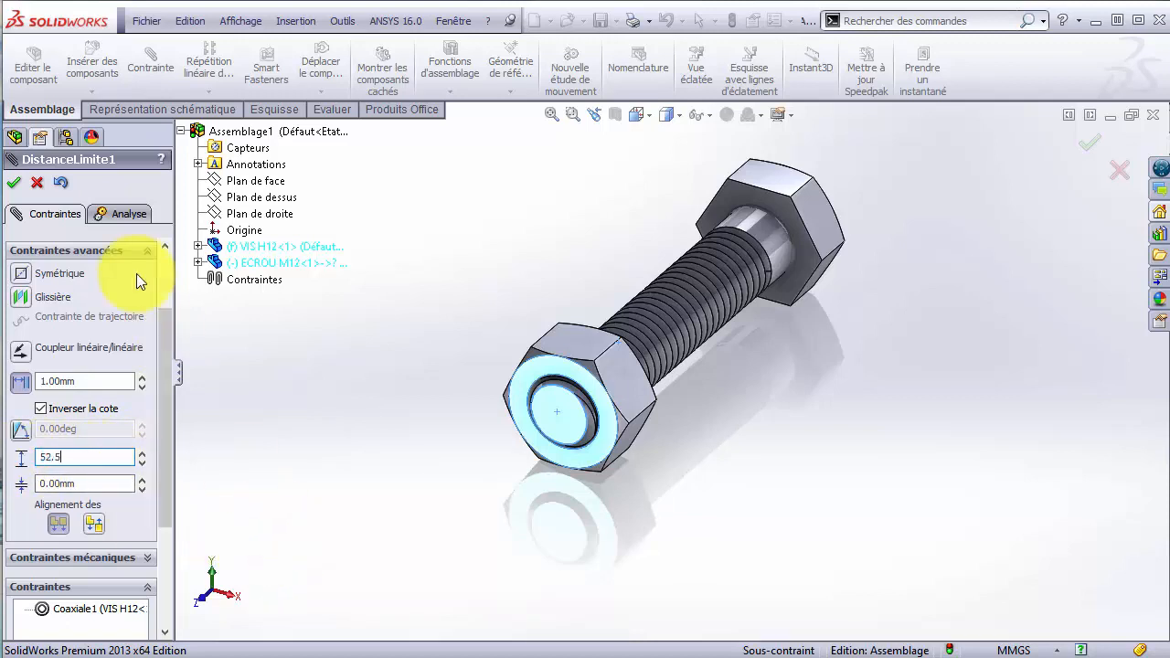
click(13, 182)
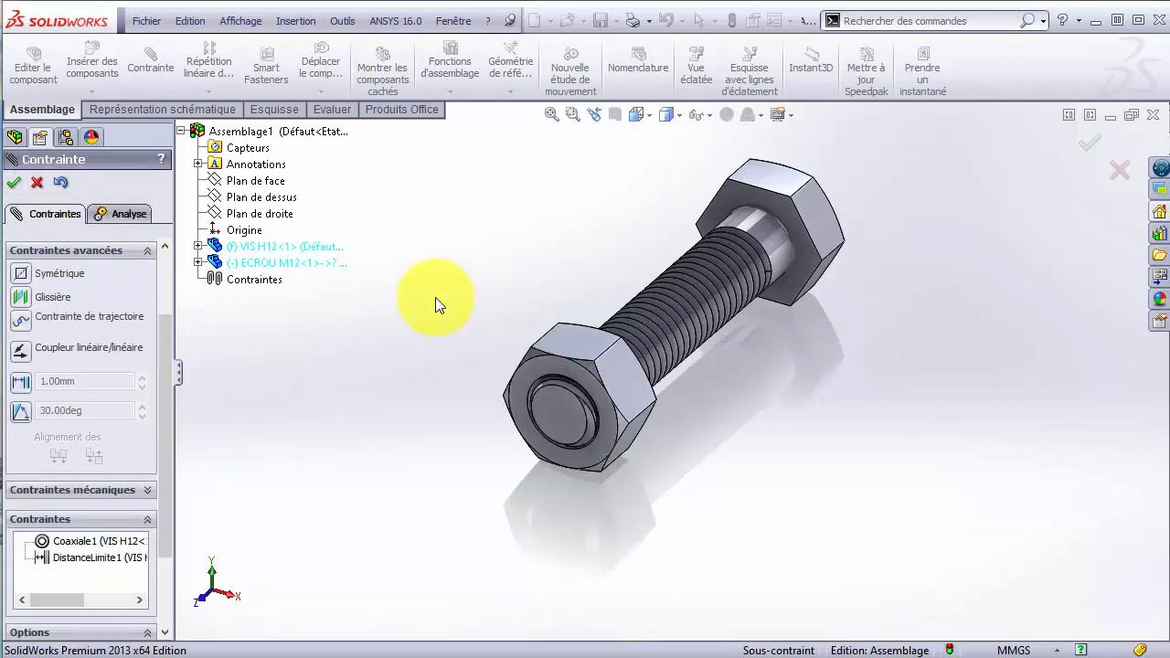
Set the limit distance mate's maximum to 42.5 mm and slide the nut along the screw to test its travel
drag(641, 399, 586, 240)
click(807, 439)
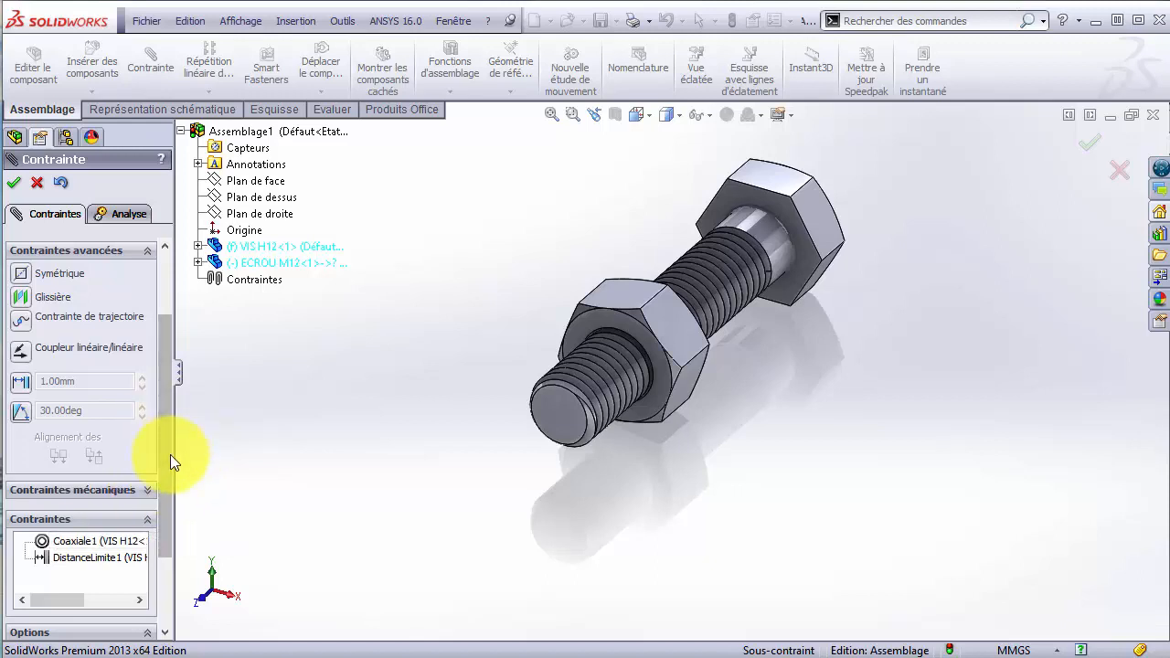
click(73, 559)
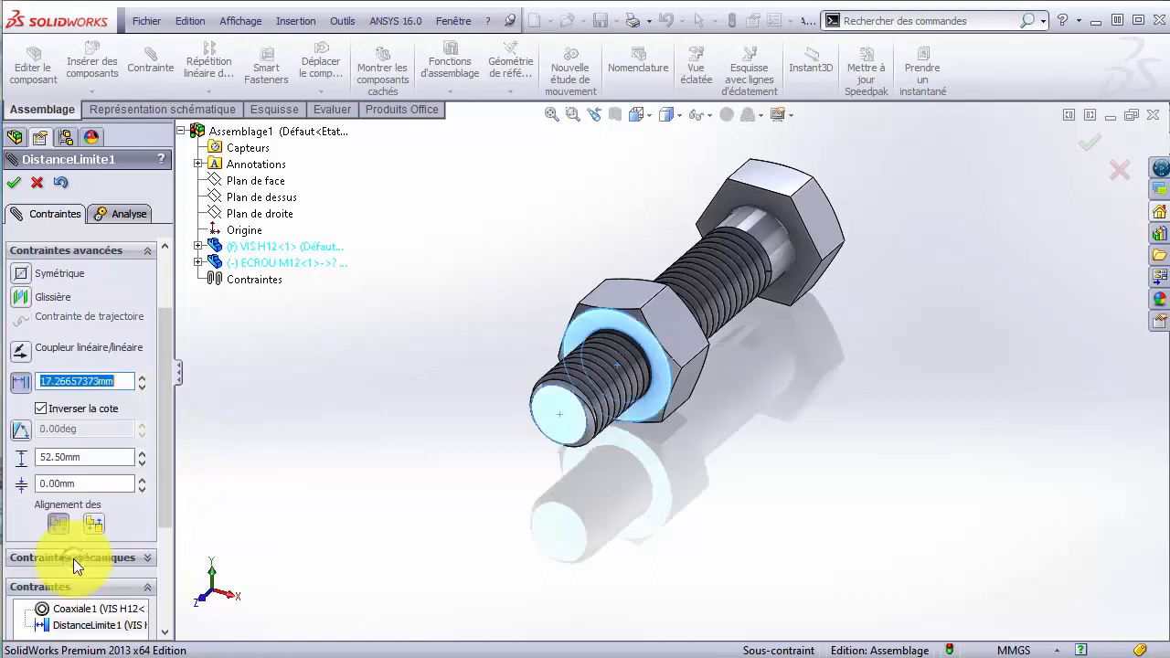
drag(104, 457, 31, 462)
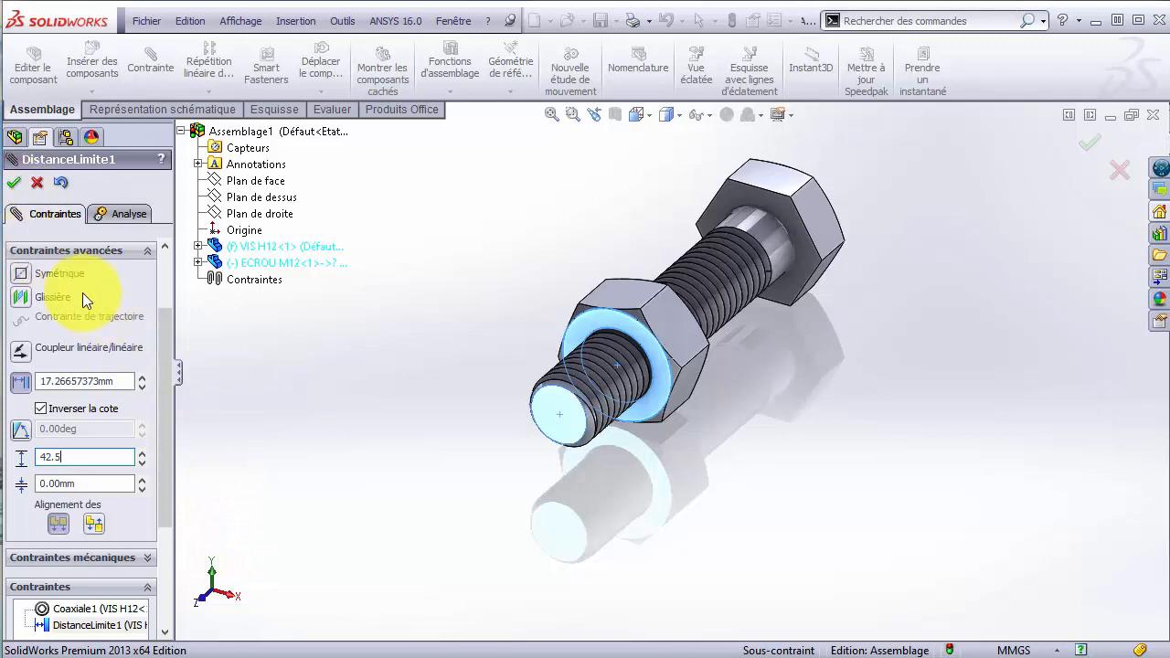
click(15, 184)
drag(564, 382, 839, 534)
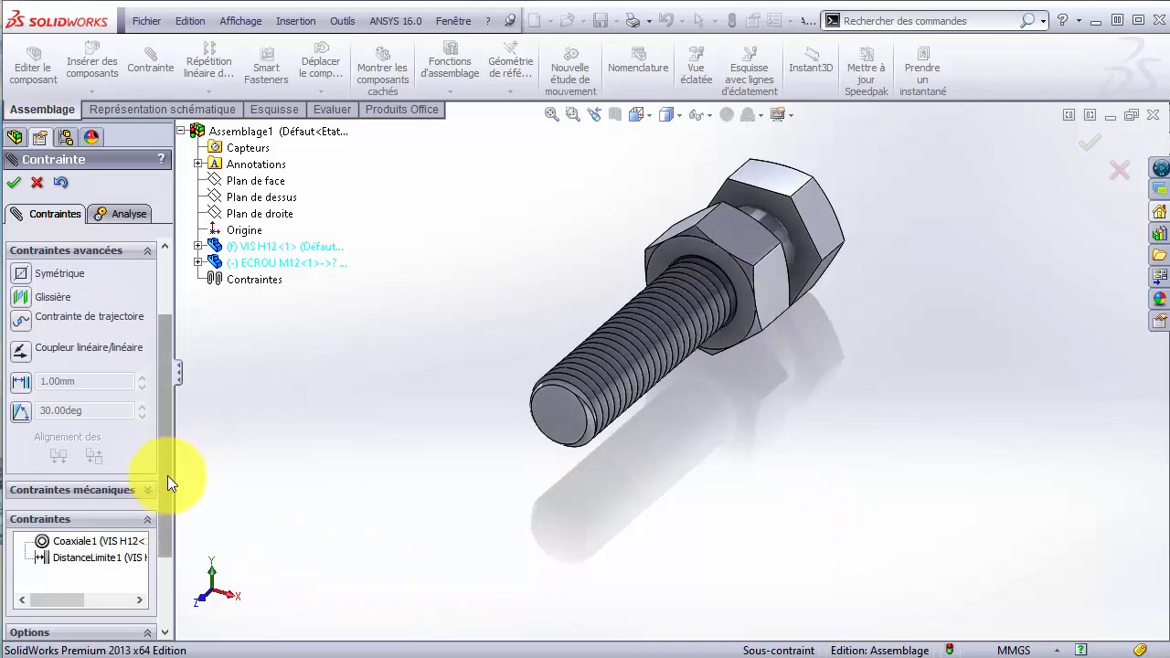
Start a mechanical screw mate defined by distance per revolution, with a value of 1.75 mm
drag(167, 475, 175, 548)
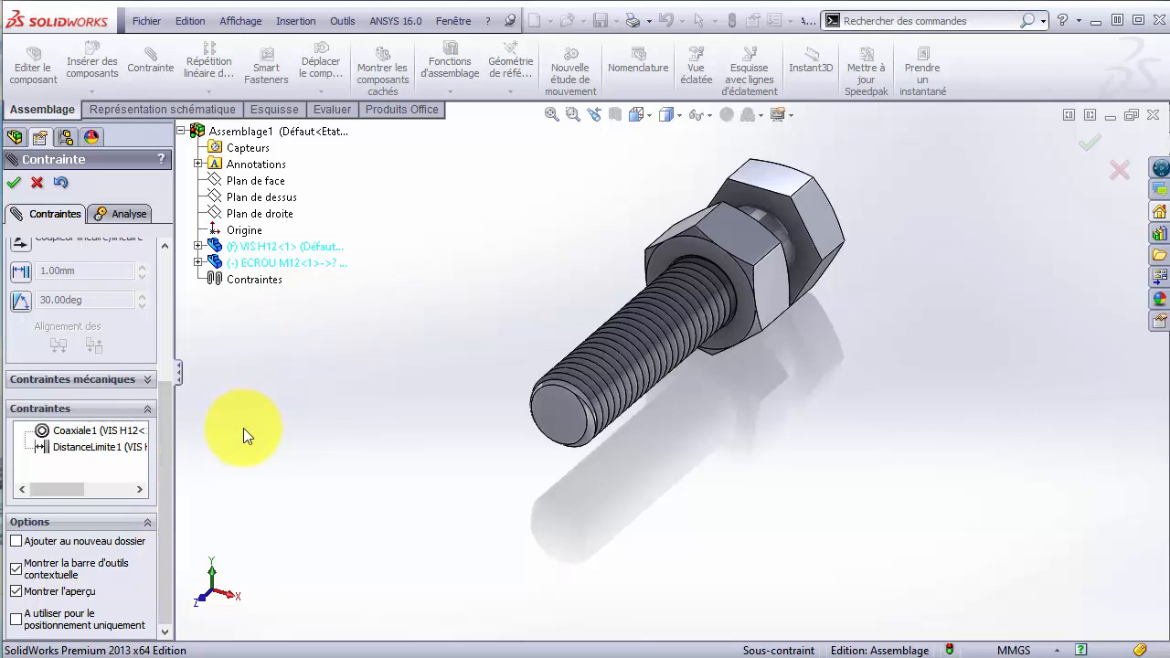
click(146, 378)
drag(164, 456, 173, 394)
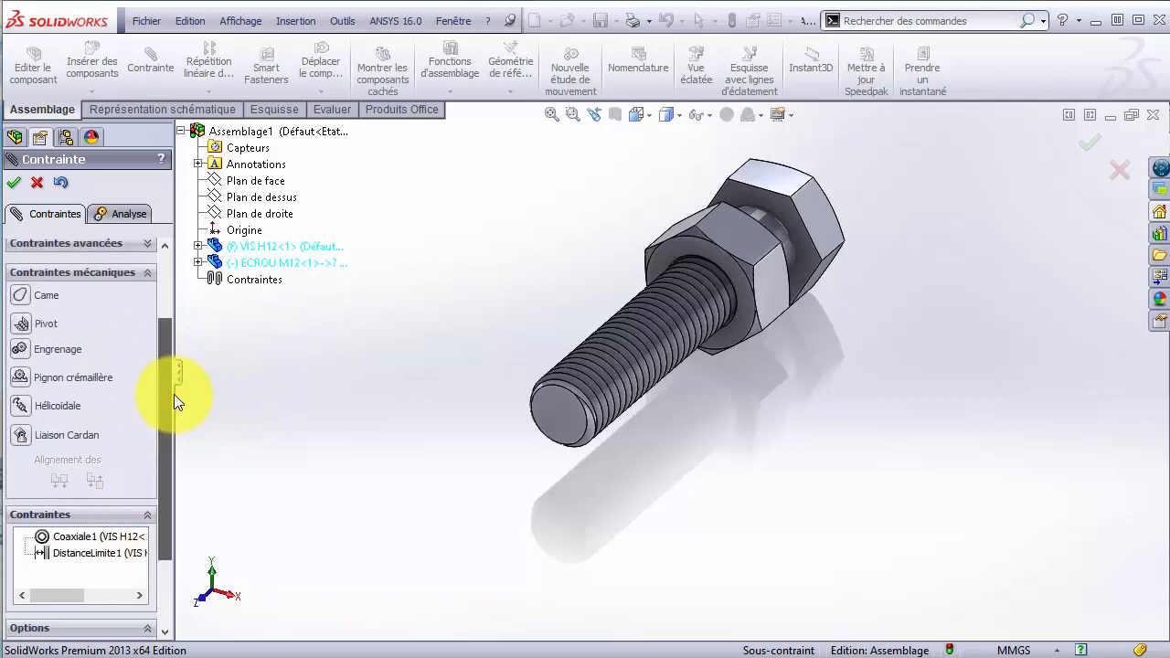
click(20, 406)
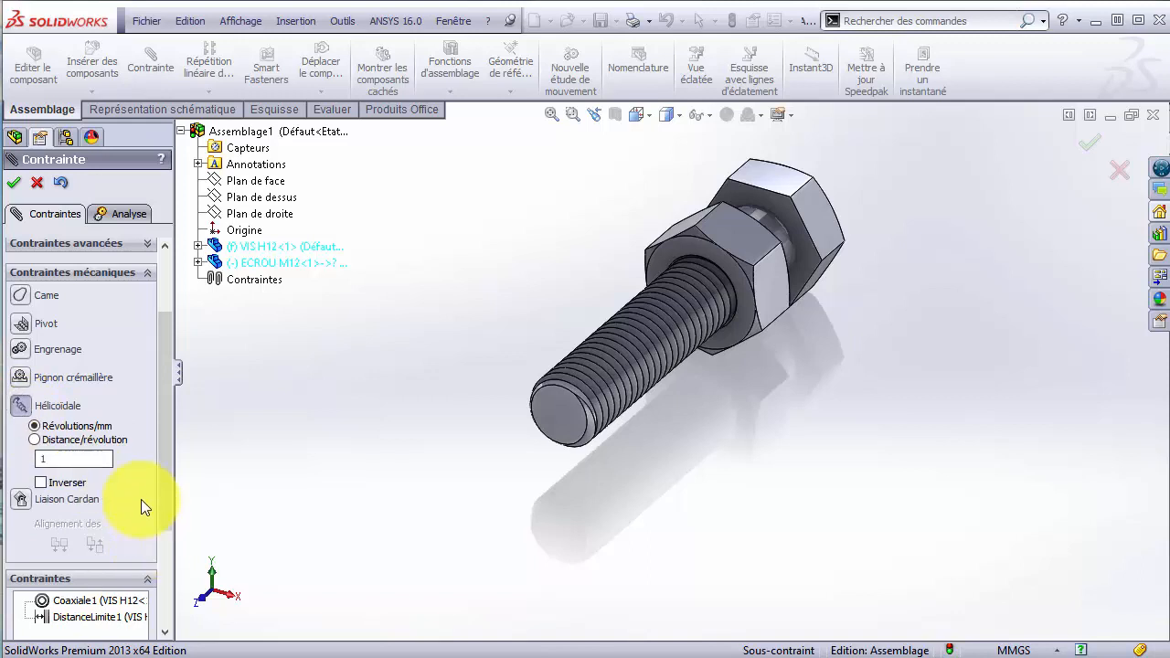
click(34, 439)
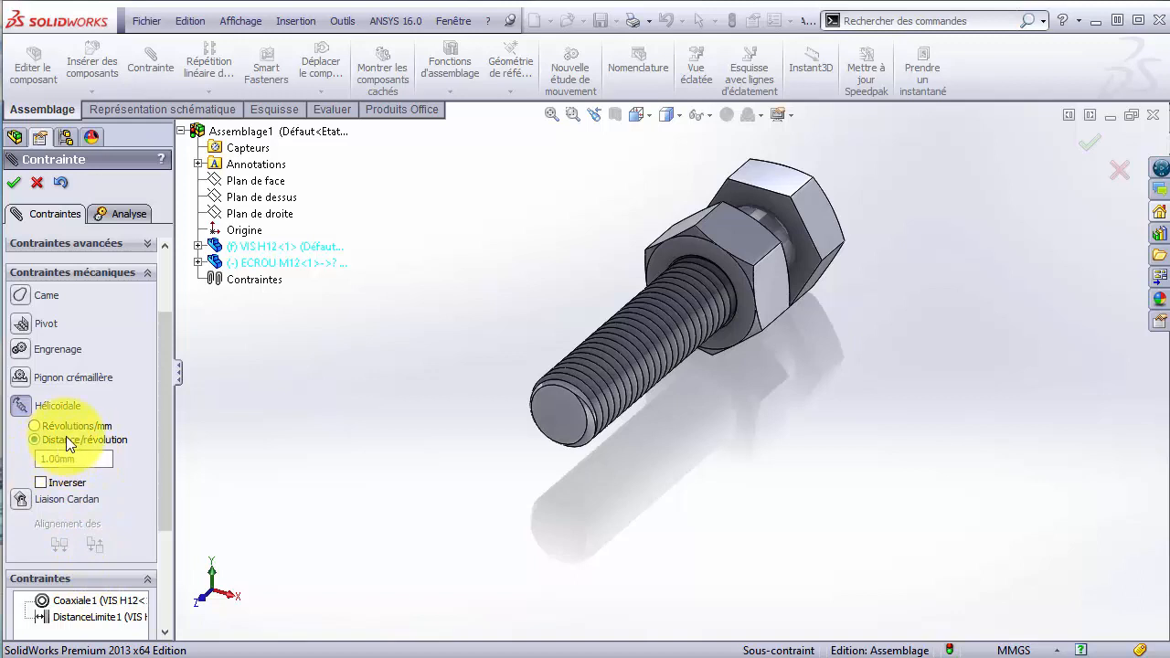
double_click(88, 460)
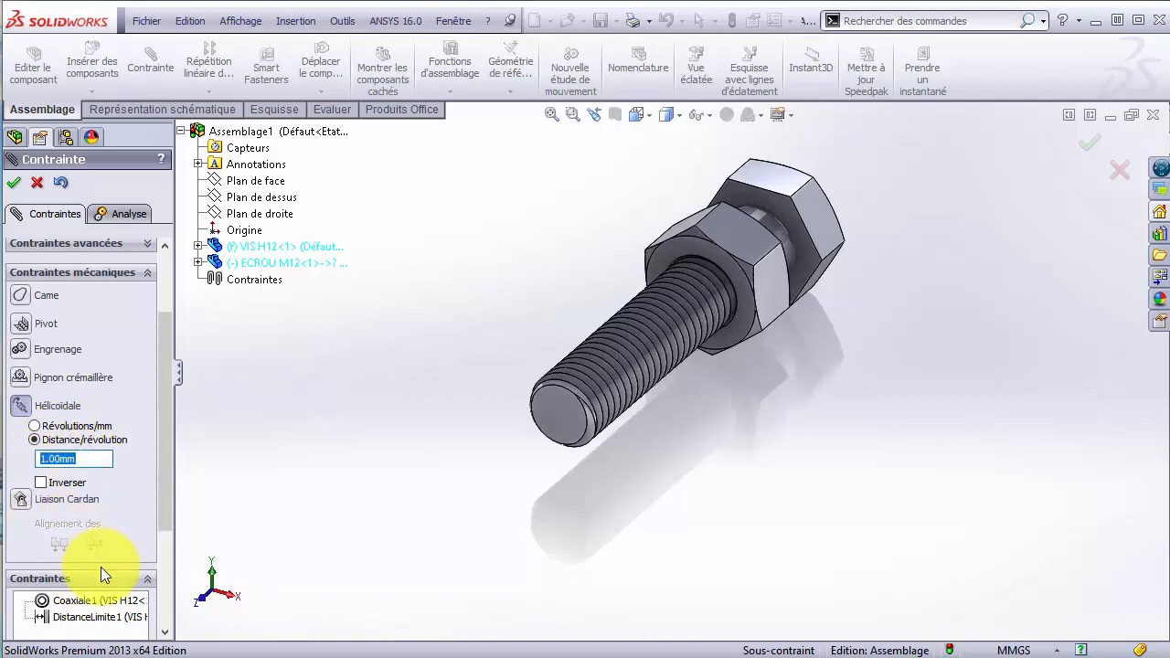
text(1.75)
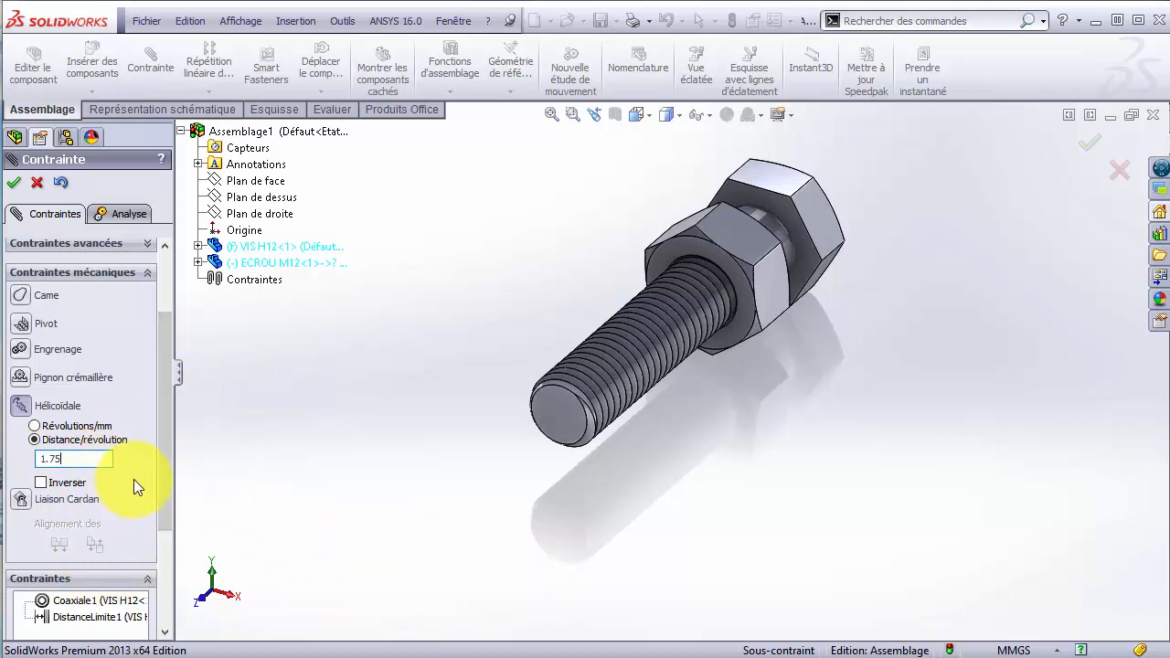
Select the chamfer face at the screw's free end and the nut's inner hole face, and apply the screw mate
drag(167, 472, 173, 315)
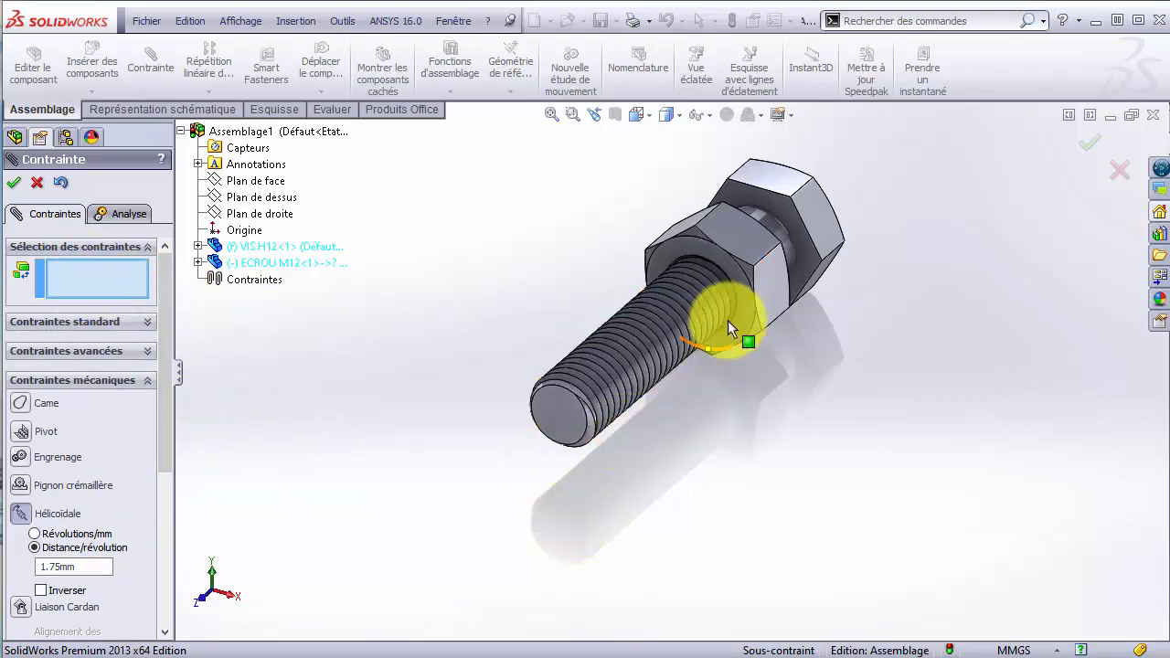
scroll(722, 338, down, 5)
scroll(810, 465, up, 5)
scroll(586, 521, down, 2)
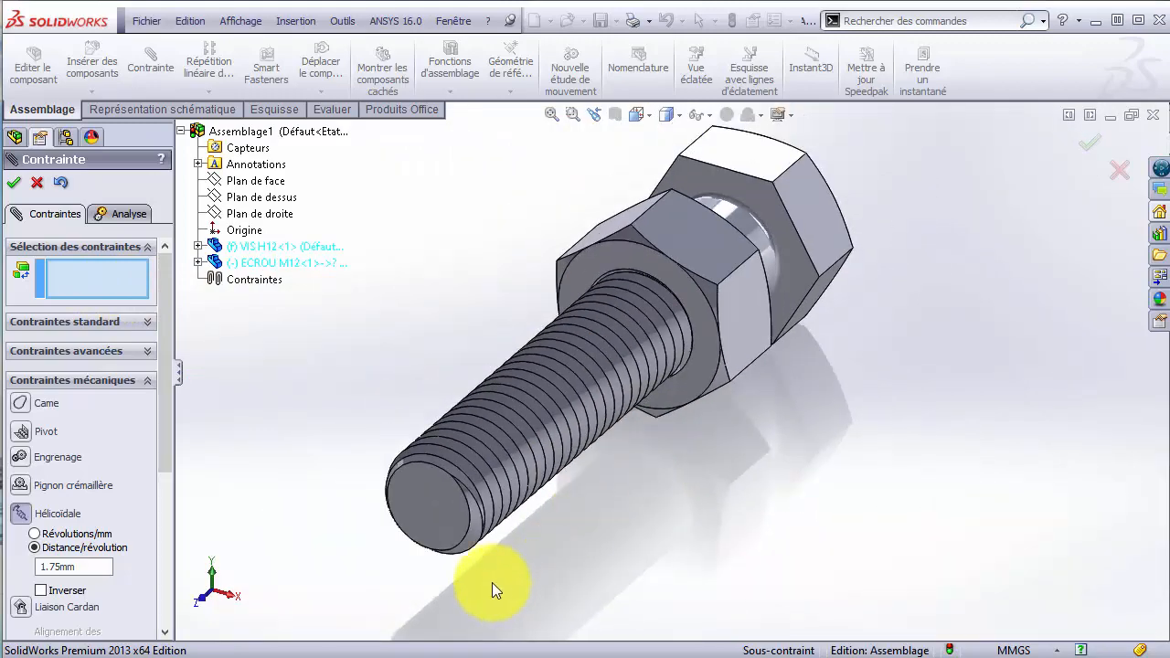
scroll(470, 546, down, 4)
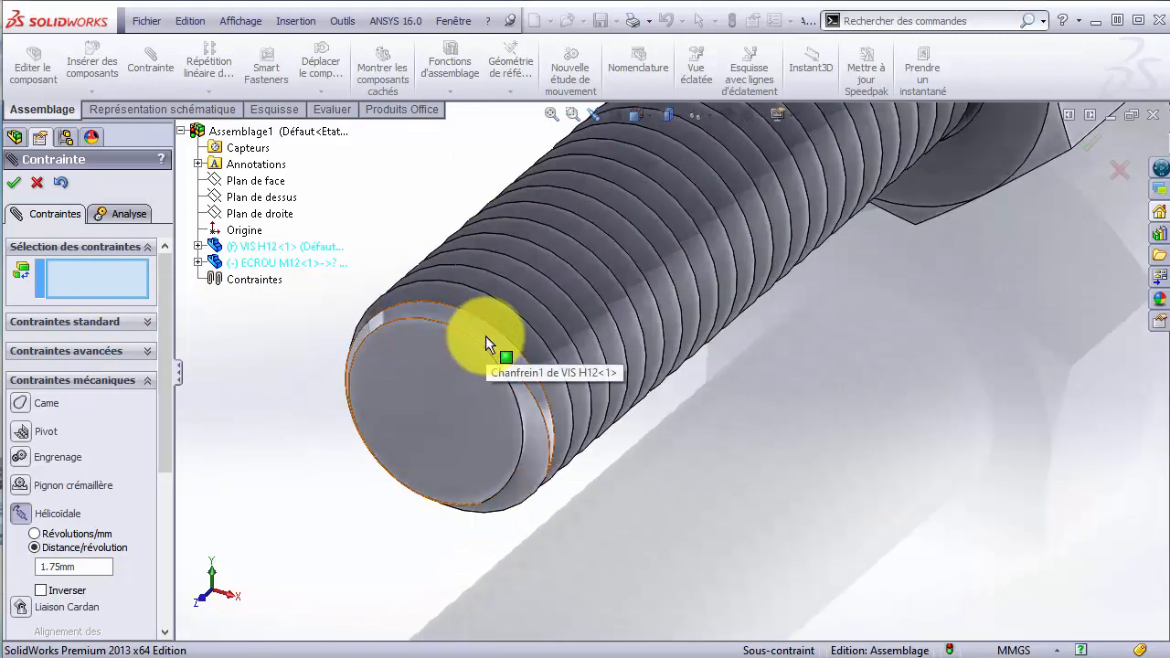
click(485, 336)
scroll(682, 386, up, 6)
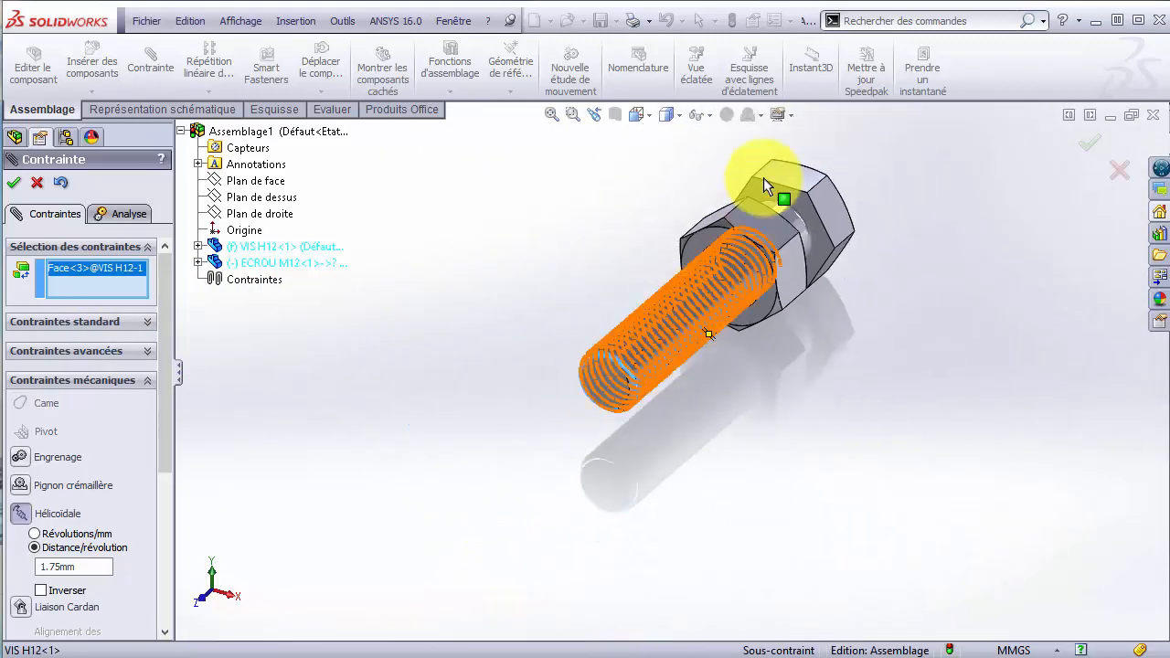
scroll(726, 319, down, 5)
scroll(658, 384, down, 3)
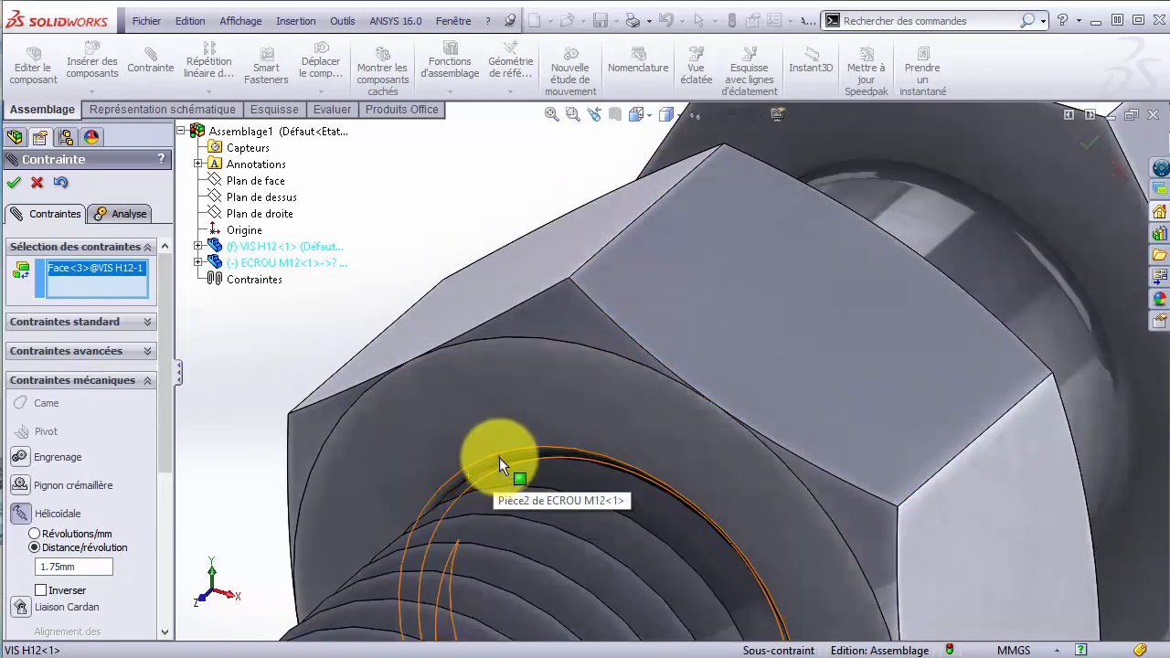
click(499, 457)
key(Return)
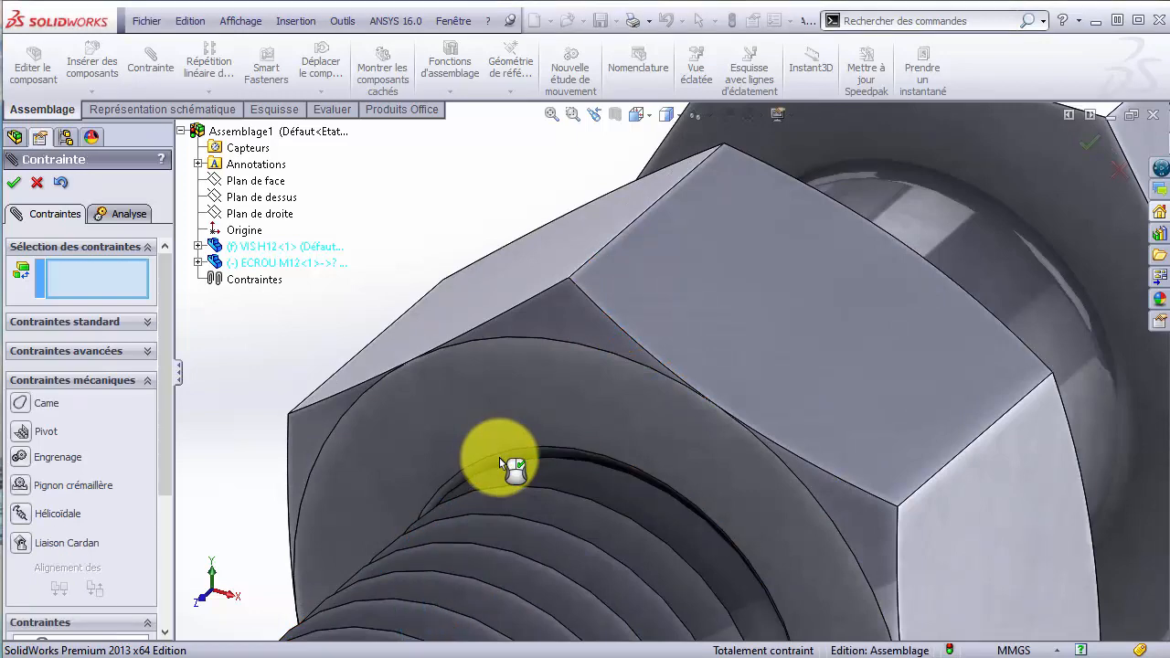
Turn the nut along the thread towards the screw's free end to test the screw mate, and finish the mate command
key(f)
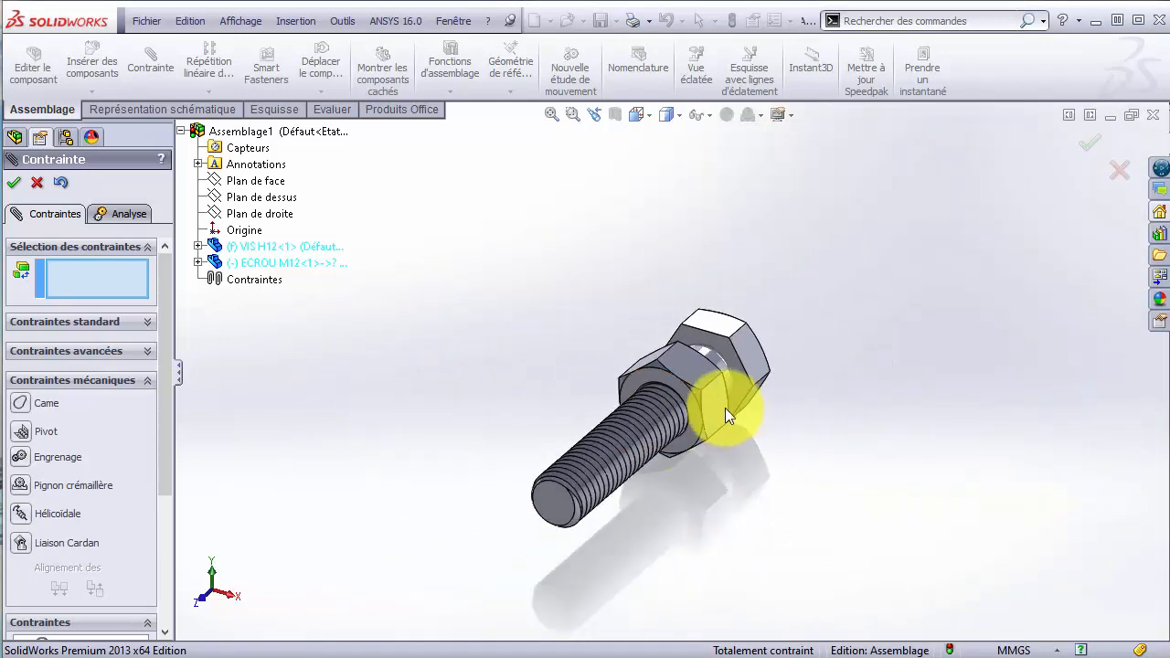
mouse_move(608, 350)
mouse_down()
mouse_move(766, 601)
mouse_move(366, 430)
mouse_move(350, 548)
mouse_move(409, 630)
mouse_move(876, 539)
mouse_move(704, 405)
mouse_move(474, 252)
mouse_move(637, 395)
mouse_move(535, 320)
mouse_up()
drag(347, 329, 573, 258)
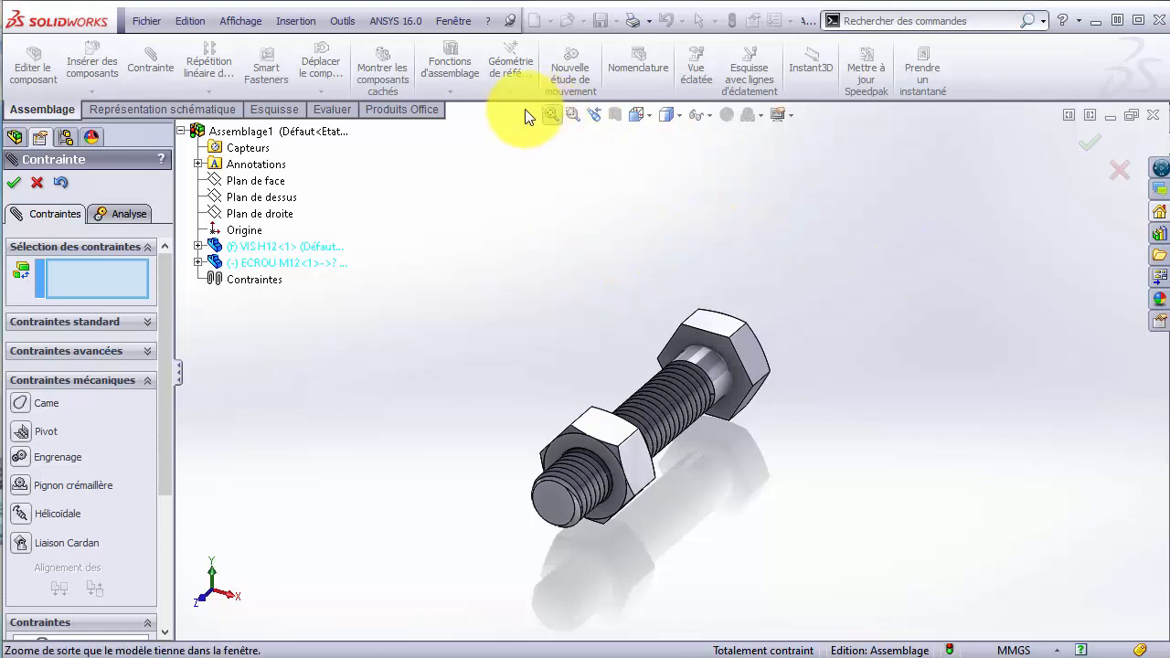
click(13, 182)
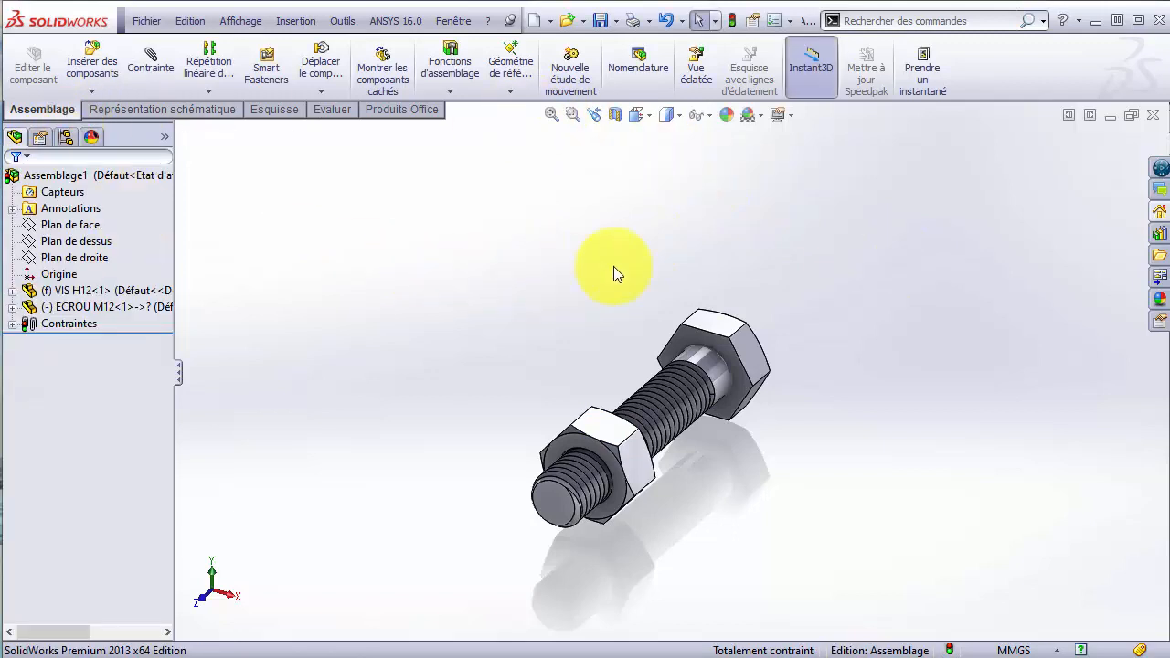
Rotate the nut along the thread until its front face reaches the screw's end face, and deselect it
click(550, 115)
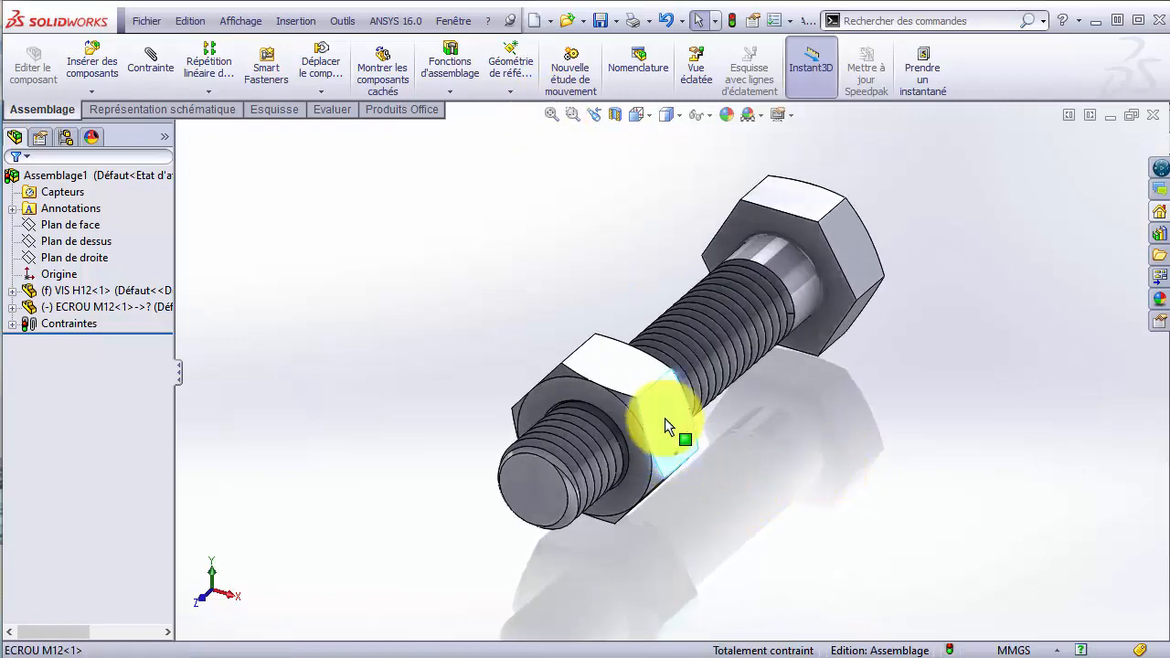
drag(815, 657, 611, 572)
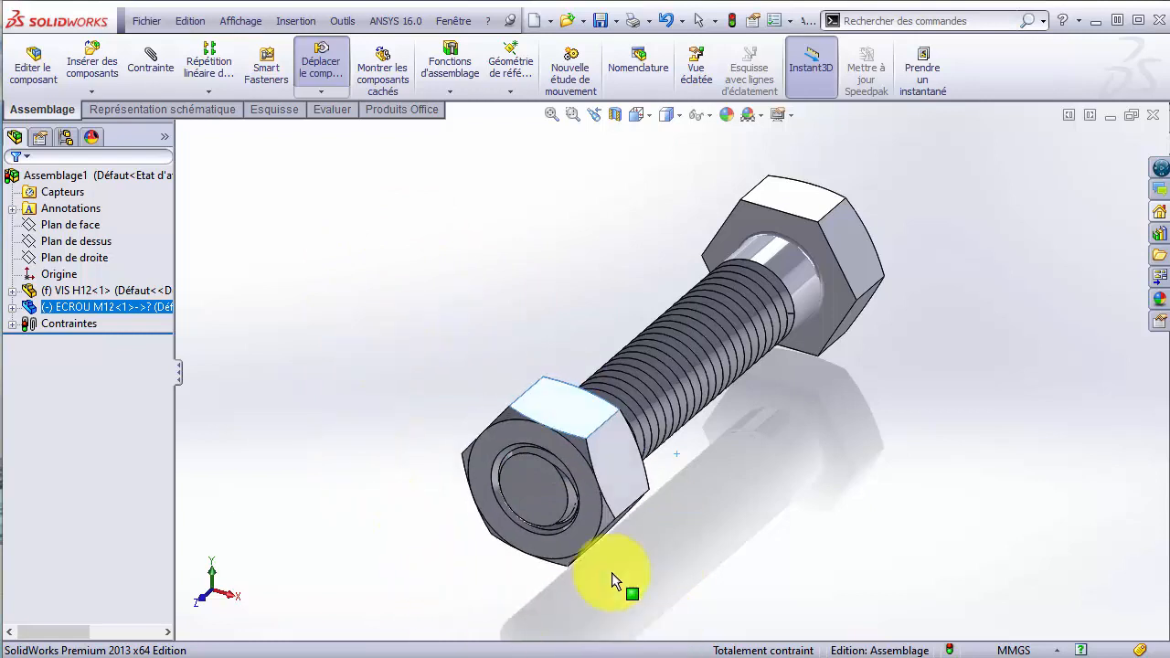
click(847, 518)
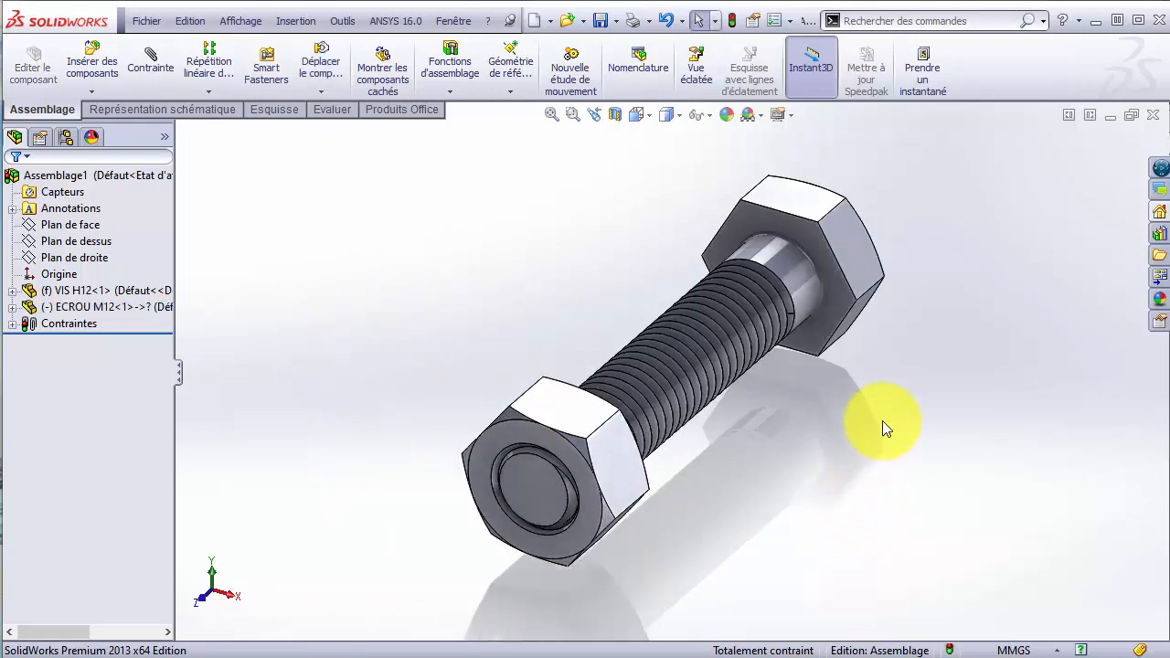